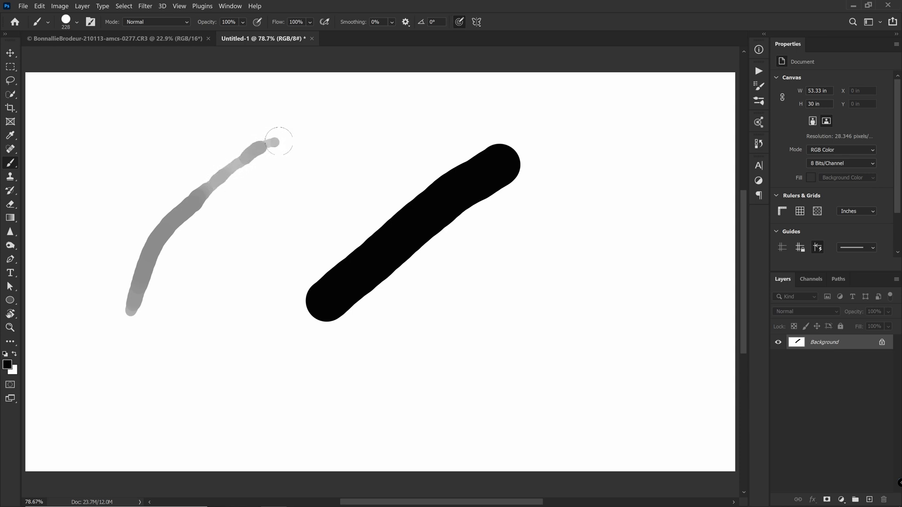
# - Paint a black stroke and three overlapping grey strokes across the test canvas
pyautogui.moveTo(288, 155)
pyautogui.mouseDown()
pyautogui.moveTo(231, 233)
pyautogui.moveTo(200, 330)
pyautogui.mouseUp()
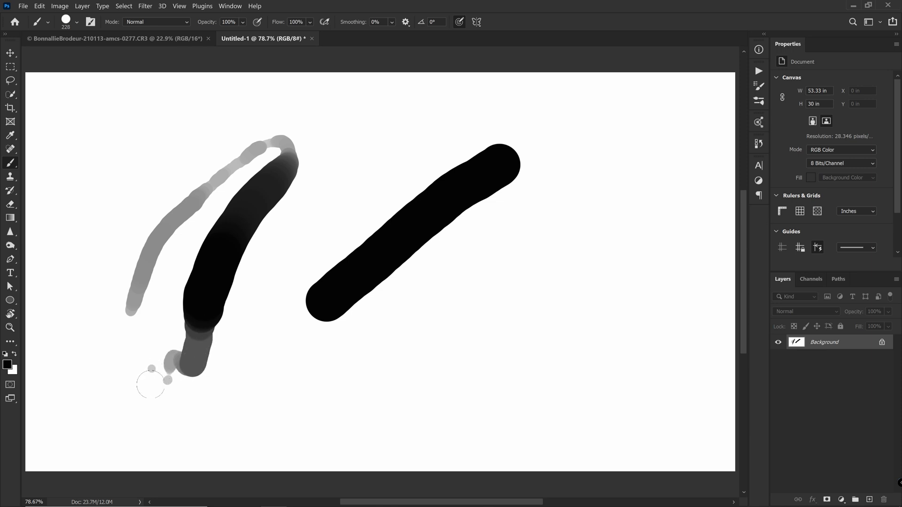
pyautogui.moveTo(72, 256)
pyautogui.mouseDown()
pyautogui.moveTo(141, 162)
pyautogui.moveTo(188, 143)
pyautogui.mouseUp()
pyautogui.moveTo(69, 304)
pyautogui.mouseDown()
pyautogui.moveTo(129, 233)
pyautogui.moveTo(287, 112)
pyautogui.mouseUp()
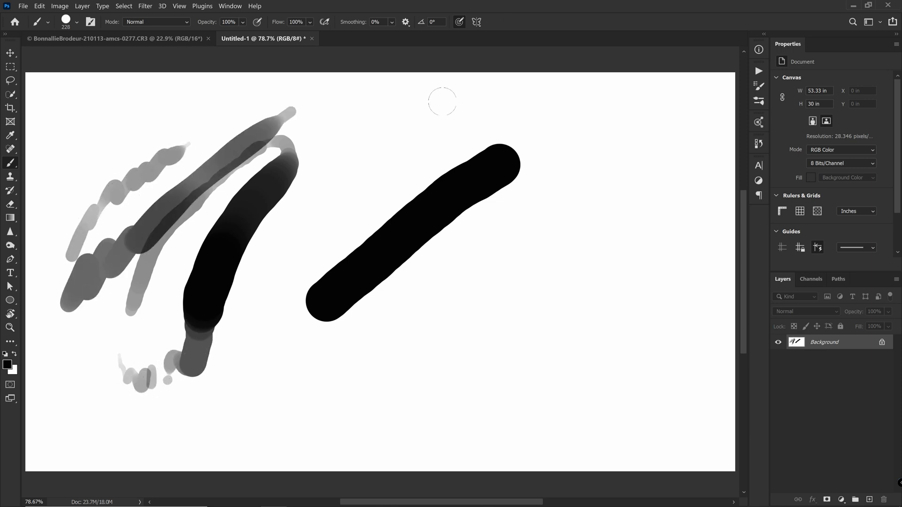
pyautogui.moveTo(300, 215); pyautogui.dragTo(496, 123)
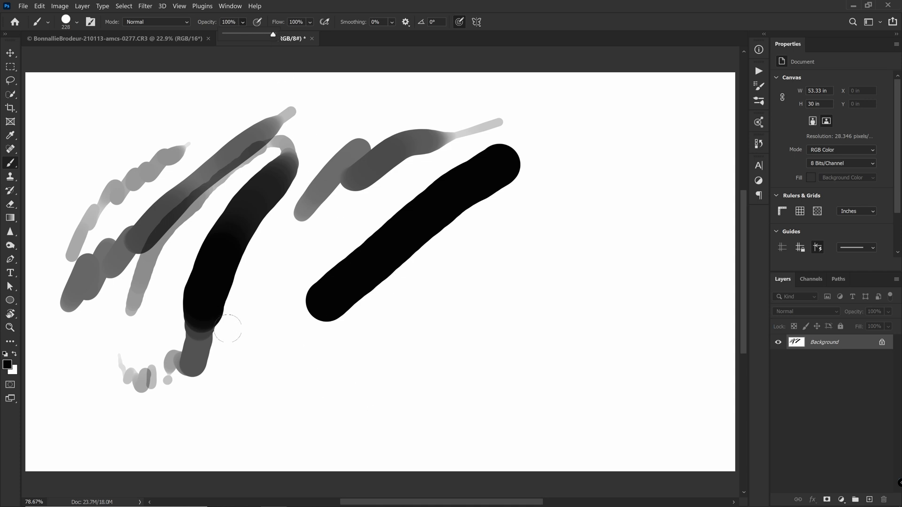
# - Add light grey strokes, then choose the Soft Round Pressure Opacity brush at 0% hardness
pyautogui.moveTo(274, 271)
pyautogui.mouseDown()
pyautogui.moveTo(323, 223)
pyautogui.moveTo(285, 307)
pyautogui.moveTo(306, 273)
pyautogui.mouseUp()
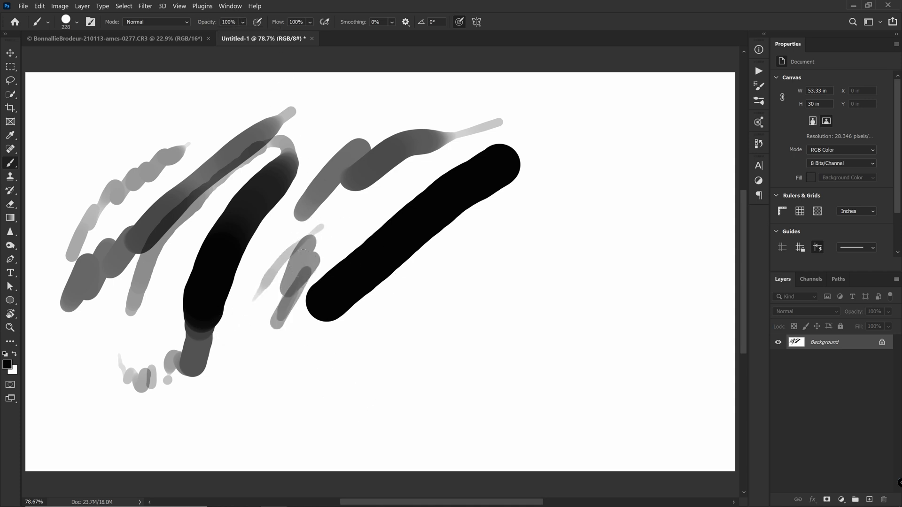
pyautogui.rightClick(320, 230)
pyautogui.click(409, 391)
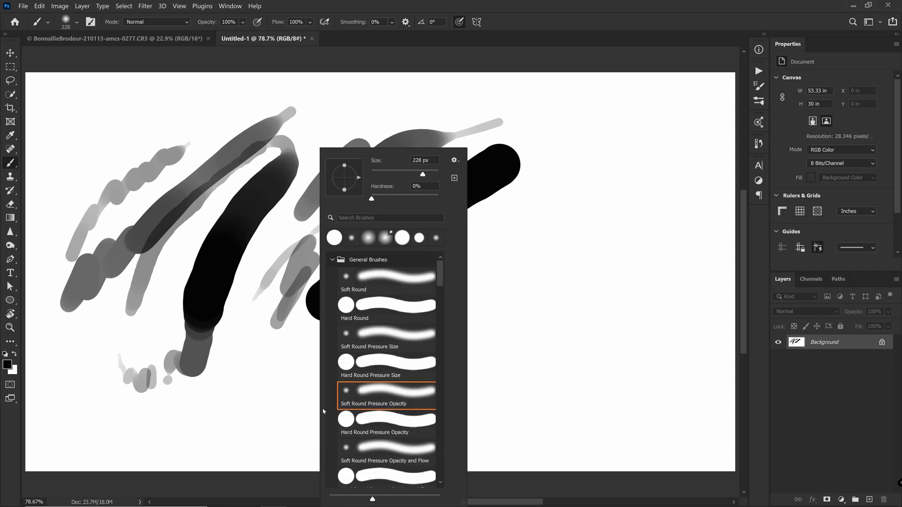
# - Paint four soft grey airbrushed strokes toward the upper right, ending with a large dark loop
pyautogui.click(228, 395)
pyautogui.moveTo(229, 395); pyautogui.dragTo(258, 377)
pyautogui.moveTo(364, 352); pyautogui.dragTo(554, 203)
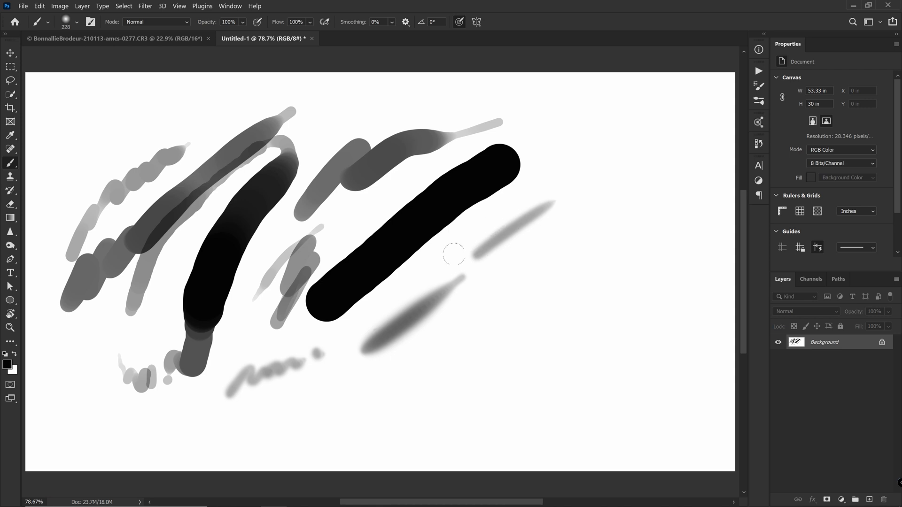
pyautogui.moveTo(453, 254)
pyautogui.mouseDown()
pyautogui.moveTo(556, 171)
pyautogui.moveTo(565, 183)
pyautogui.mouseUp()
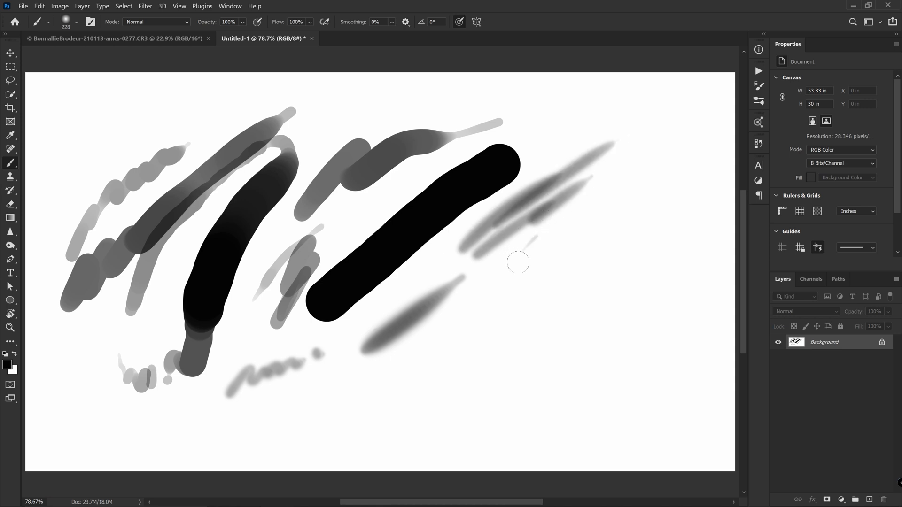
pyautogui.moveTo(540, 268)
pyautogui.mouseDown()
pyautogui.moveTo(647, 368)
pyautogui.moveTo(549, 249)
pyautogui.moveTo(671, 172)
pyautogui.mouseUp()
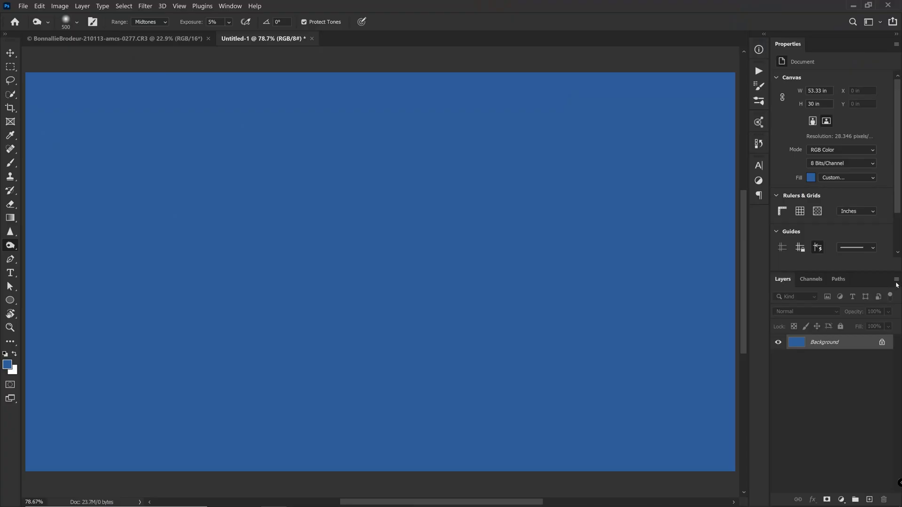
# - Create a new layer named 'Gris' in Soft Light blend mode
pyautogui.click(896, 281)
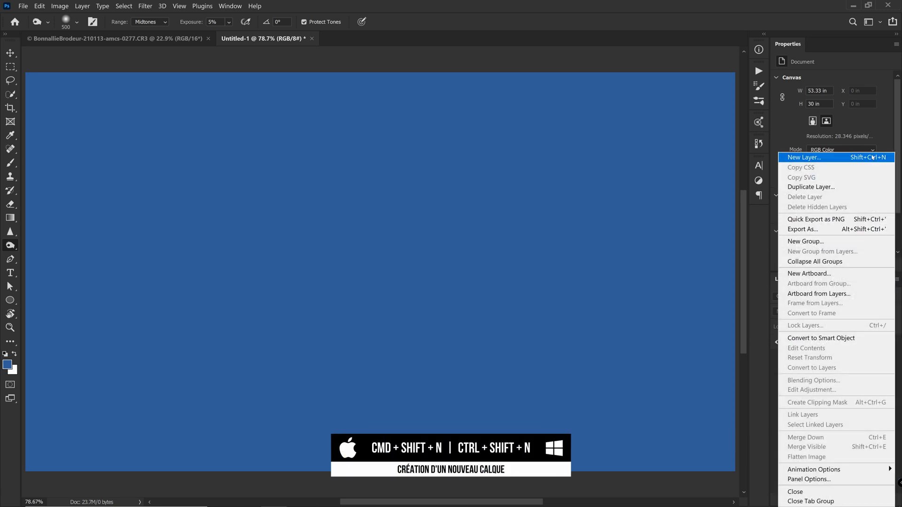
pyautogui.click(872, 158)
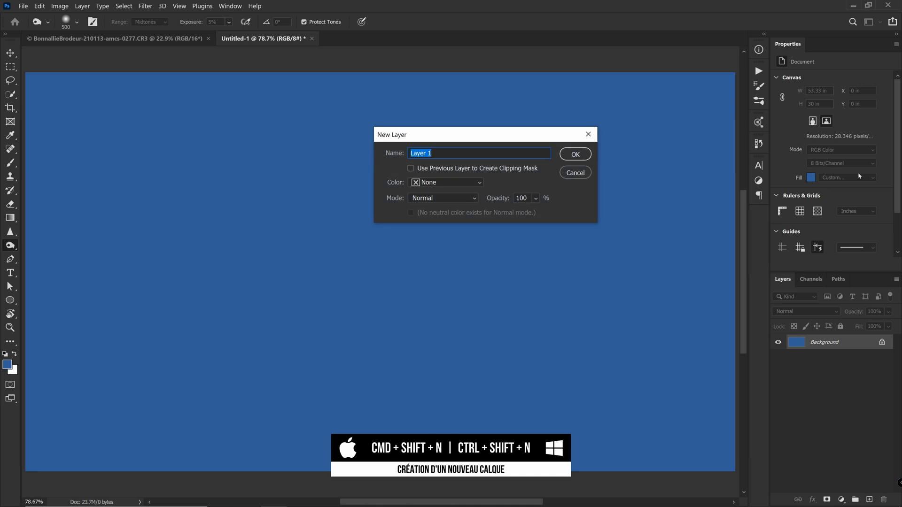
pyautogui.write('Gris')
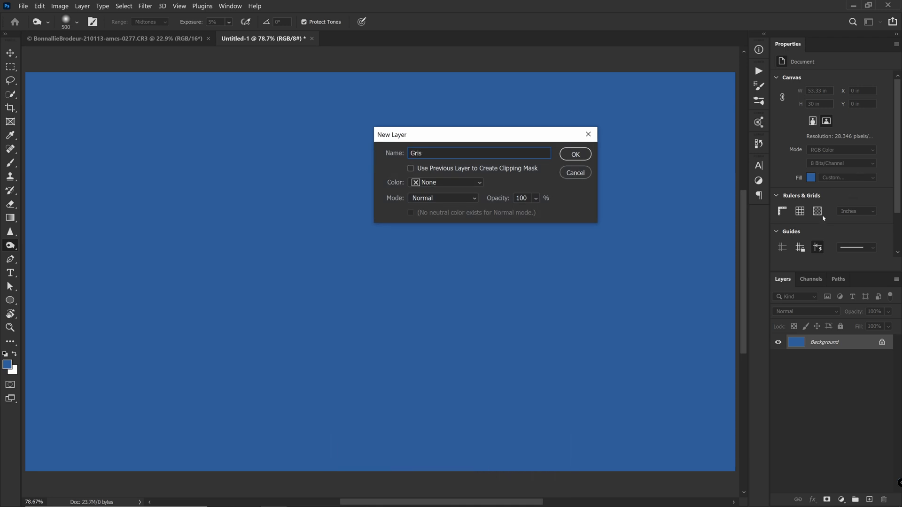
pyautogui.click(463, 198)
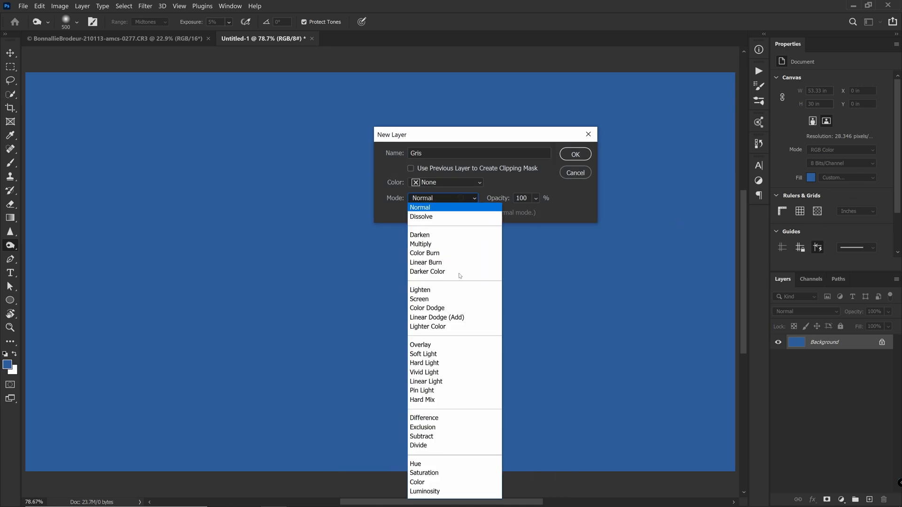
pyautogui.click(466, 350)
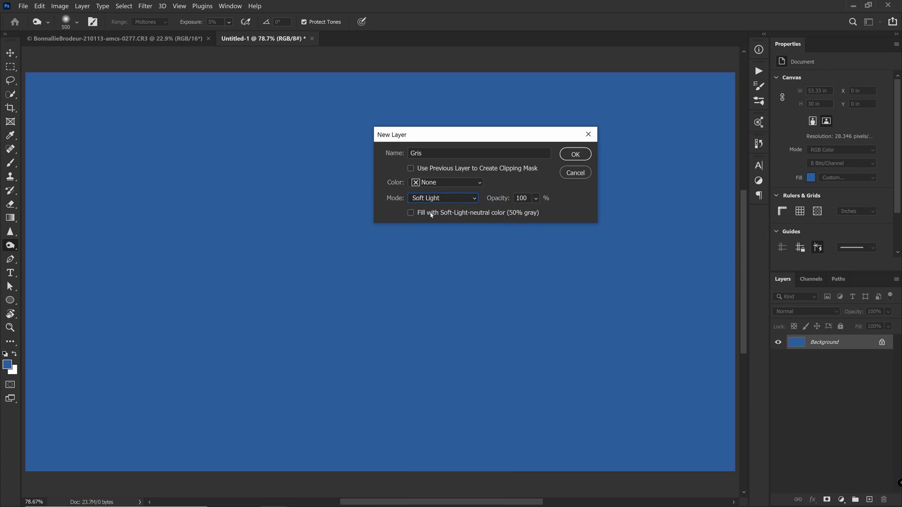
pyautogui.click(576, 156)
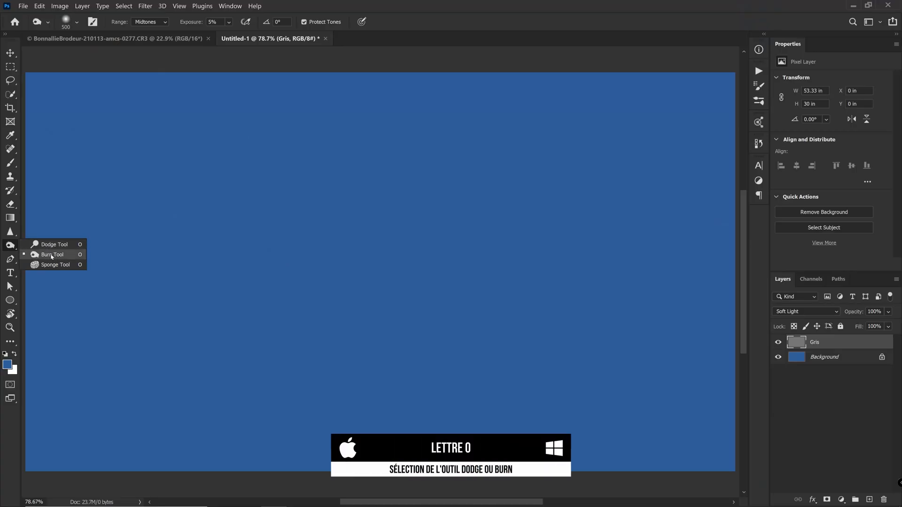
# - Burn a soft dark diagonal oval across the middle-left of Gris at 50% exposure
pyautogui.click(51, 256)
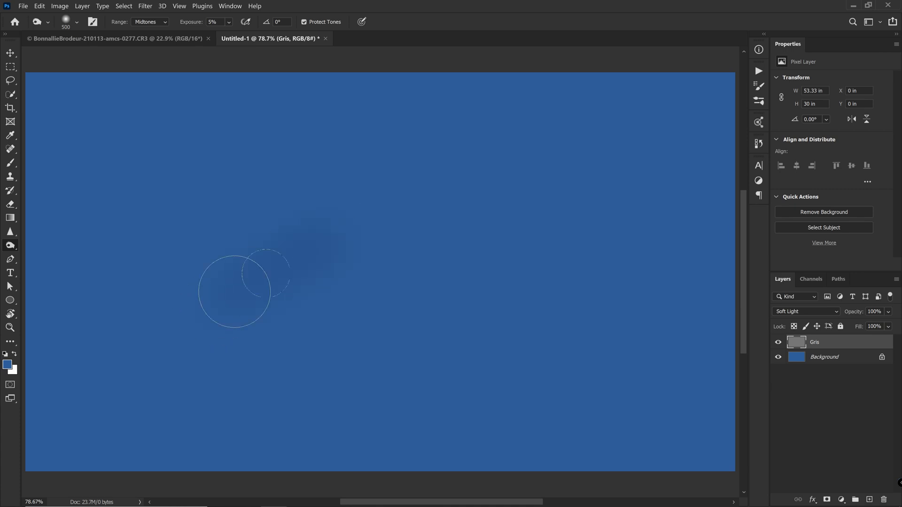
pyautogui.moveTo(220, 297)
pyautogui.mouseDown()
pyautogui.moveTo(322, 252)
pyautogui.moveTo(334, 240)
pyautogui.moveTo(262, 258)
pyautogui.moveTo(343, 211)
pyautogui.moveTo(229, 286)
pyautogui.moveTo(336, 203)
pyautogui.moveTo(295, 240)
pyautogui.moveTo(405, 235)
pyautogui.moveTo(270, 287)
pyautogui.mouseUp()
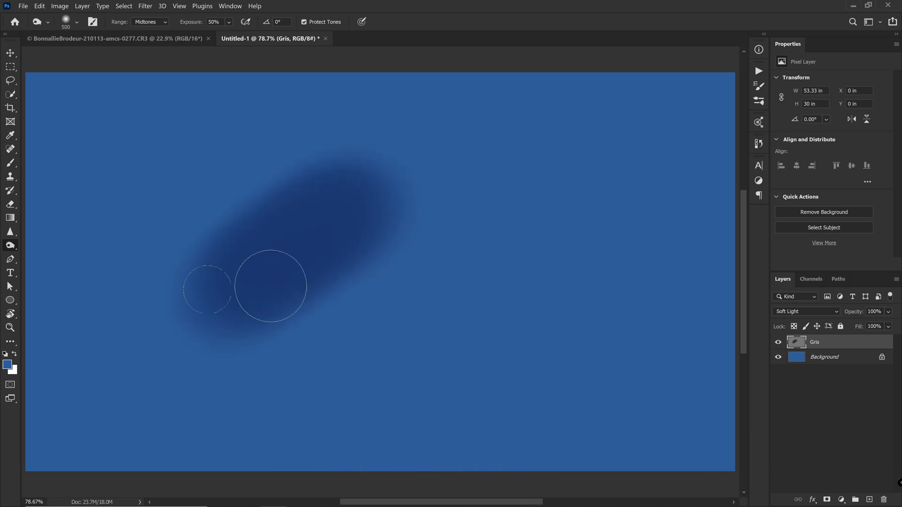
pyautogui.rightClick(14, 245)
pyautogui.click(47, 244)
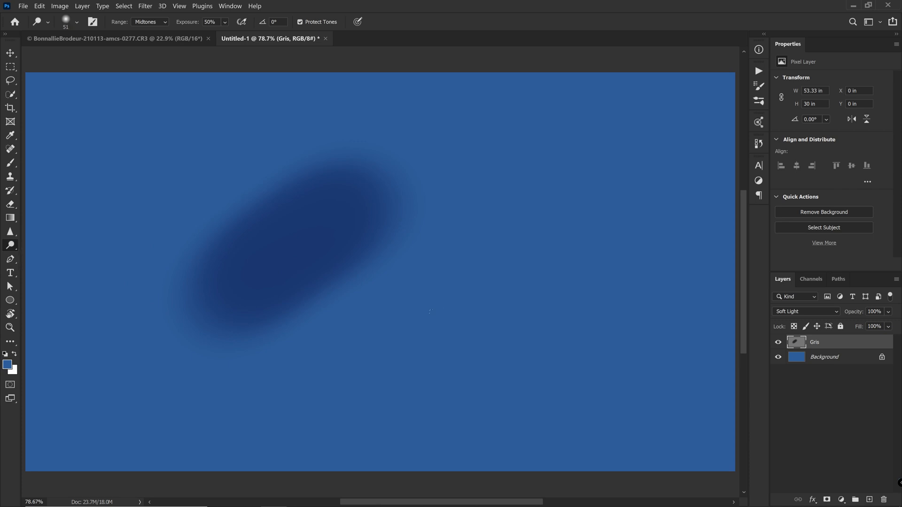
# - Dodge a light diagonal band to the right of the dark oval on Gris
pyautogui.moveTo(434, 314)
pyautogui.mouseDown()
pyautogui.moveTo(470, 280)
pyautogui.moveTo(394, 348)
pyautogui.moveTo(484, 241)
pyautogui.moveTo(400, 326)
pyautogui.mouseUp()
pyautogui.rightClick(397, 343)
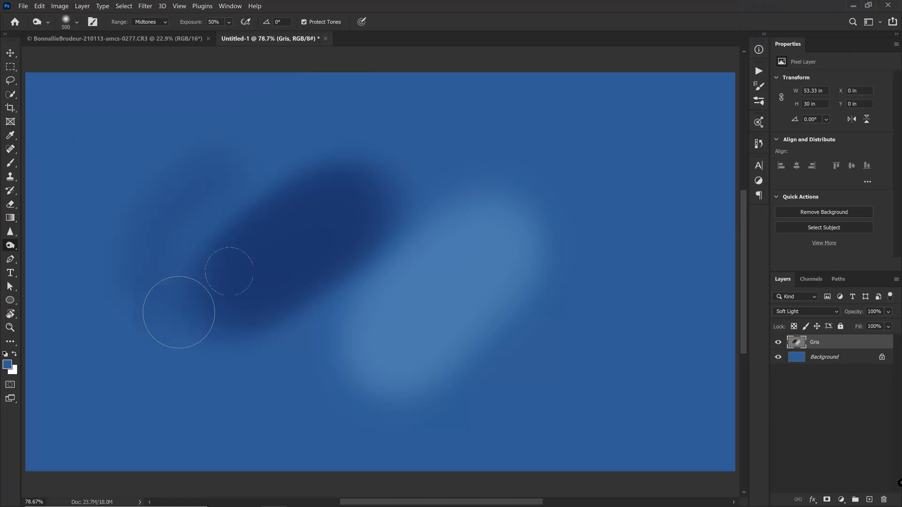
pyautogui.rightClick(9, 248)
pyautogui.click(45, 255)
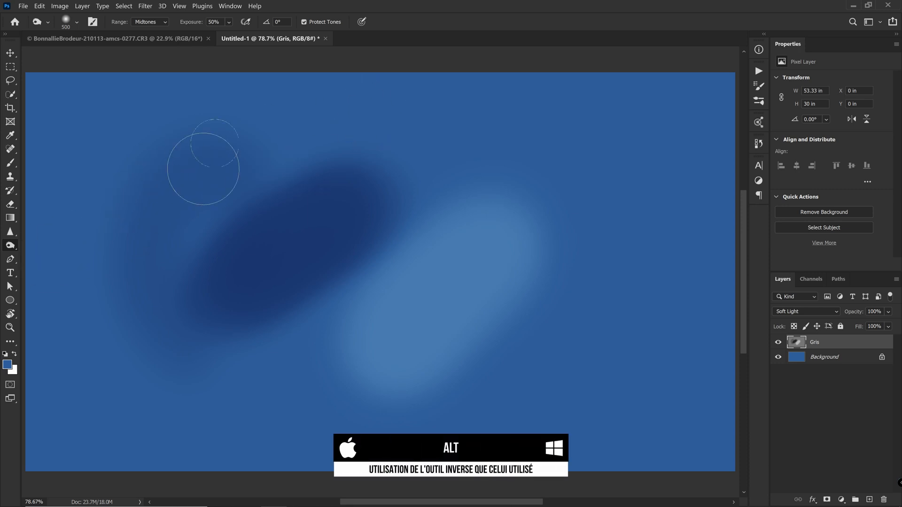
# - Lighten an upper-left band and darken the left edges, evening out the canvas
pyautogui.moveTo(140, 225)
pyautogui.mouseDown()
pyautogui.moveTo(221, 161)
pyautogui.moveTo(145, 225)
pyautogui.moveTo(189, 178)
pyautogui.moveTo(151, 216)
pyautogui.moveTo(203, 177)
pyautogui.moveTo(177, 182)
pyautogui.moveTo(221, 145)
pyautogui.moveTo(141, 207)
pyautogui.moveTo(210, 148)
pyautogui.moveTo(144, 224)
pyautogui.mouseUp()
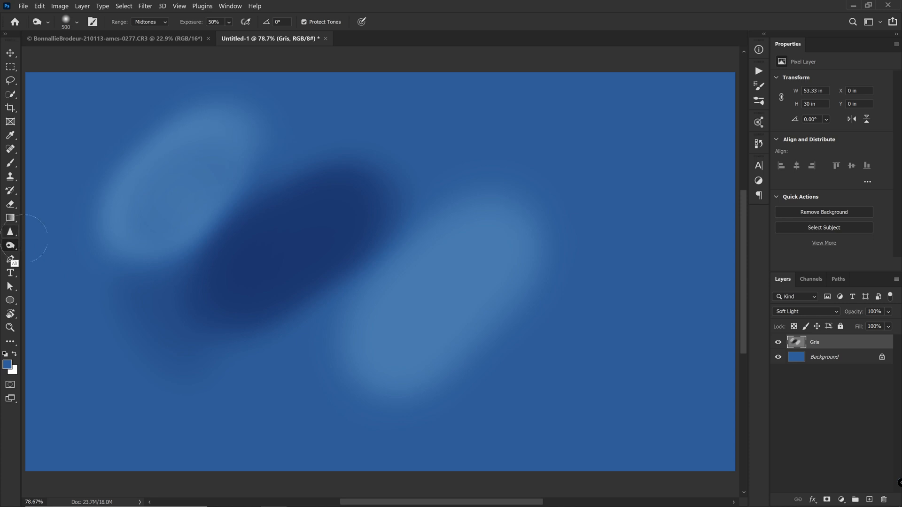
pyautogui.moveTo(160, 180); pyautogui.dragTo(150, 212)
pyautogui.moveTo(145, 244); pyautogui.dragTo(248, 237)
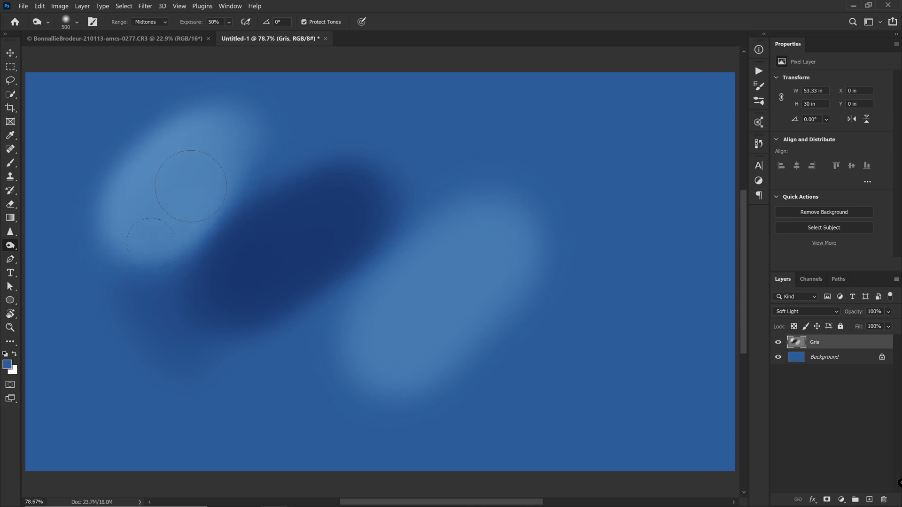
pyautogui.moveTo(190, 160)
pyautogui.mouseDown()
pyautogui.moveTo(123, 369)
pyautogui.moveTo(155, 403)
pyautogui.mouseUp()
pyautogui.moveTo(79, 361)
pyautogui.mouseDown()
pyautogui.moveTo(74, 377)
pyautogui.moveTo(79, 249)
pyautogui.mouseUp()
pyautogui.moveTo(201, 122)
pyautogui.mouseDown()
pyautogui.moveTo(540, 150)
pyautogui.moveTo(554, 220)
pyautogui.moveTo(353, 305)
pyautogui.mouseUp()
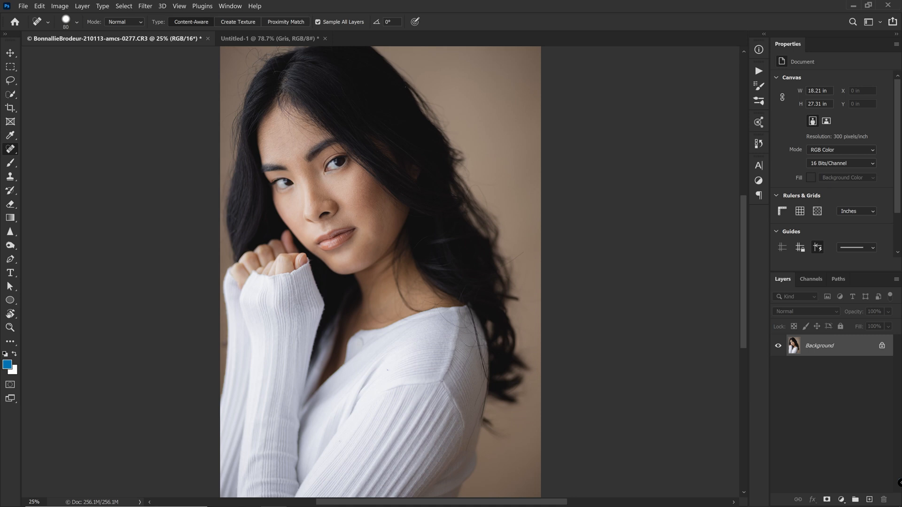
# - Duplicate the Background and add a Soft Light 'Gris' layer filled with 50% gray
pyautogui.moveTo(848, 348); pyautogui.dragTo(870, 500)
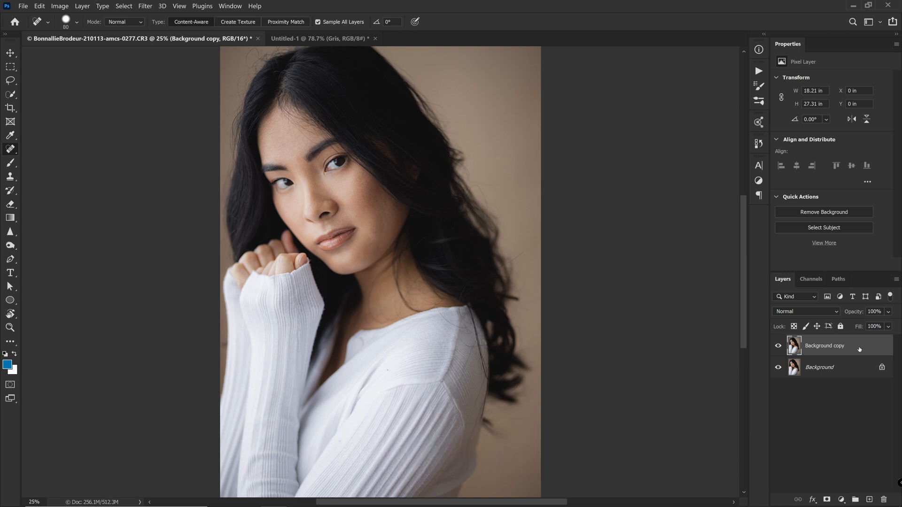
pyautogui.click(897, 279)
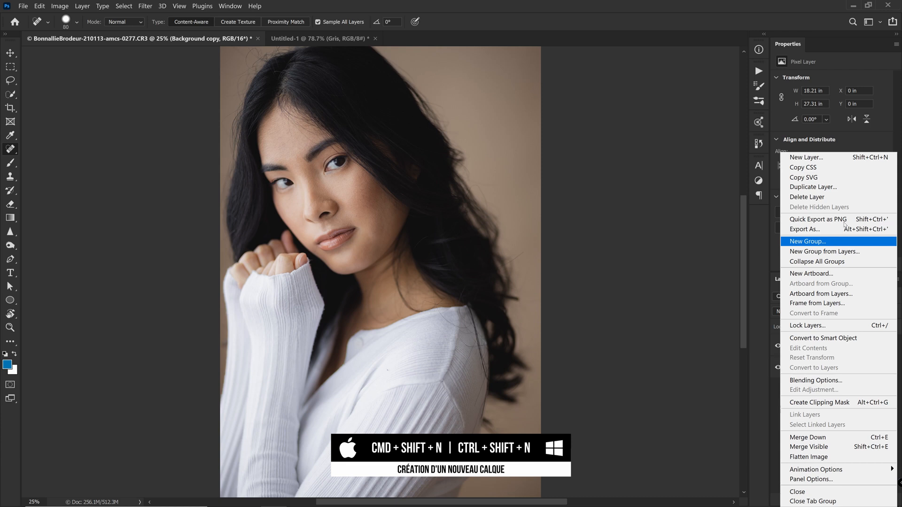
pyautogui.click(859, 158)
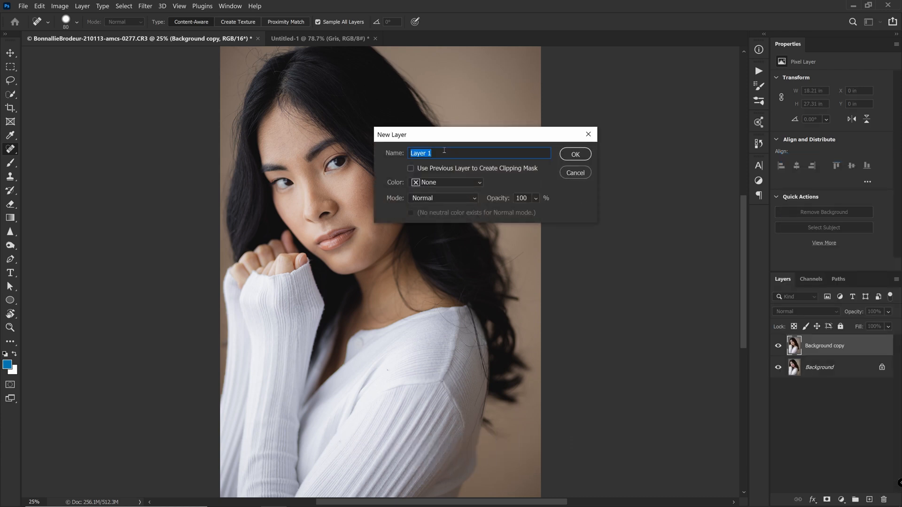
pyautogui.write('Gris')
pyautogui.click(448, 206)
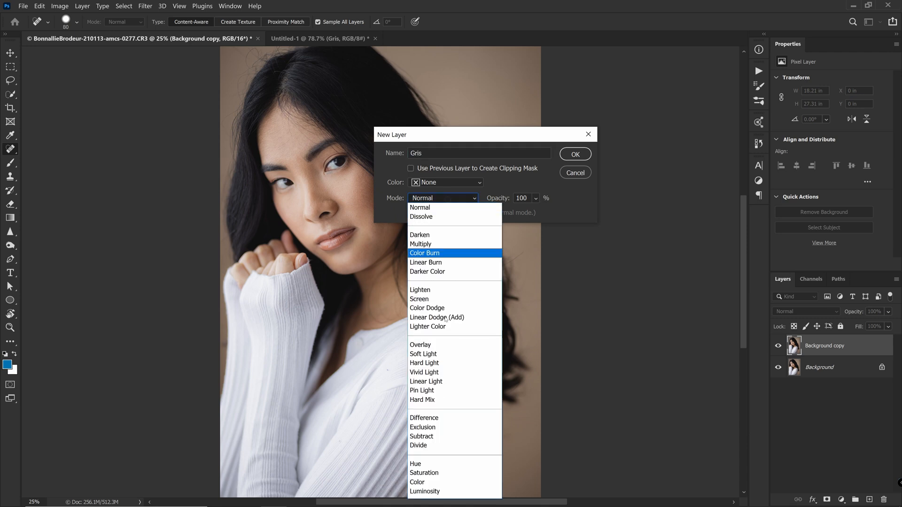
pyautogui.click(449, 357)
pyautogui.click(468, 214)
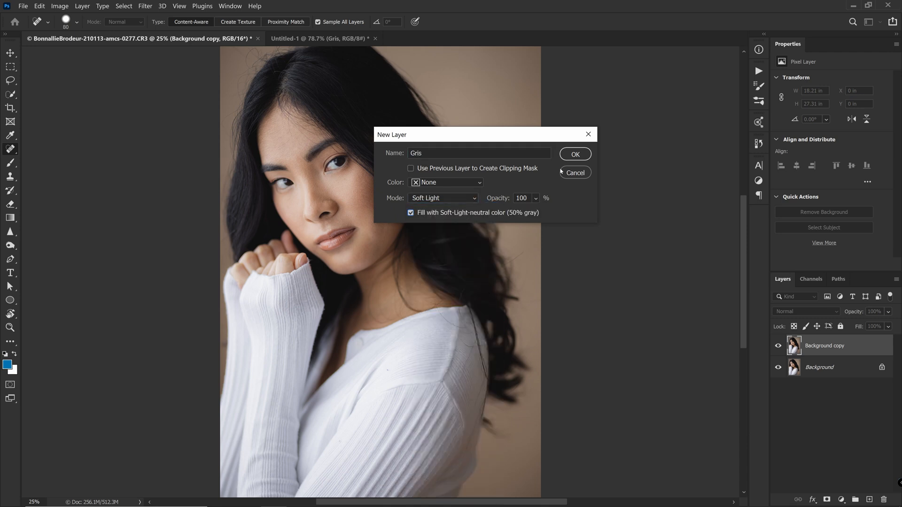
pyautogui.click(575, 155)
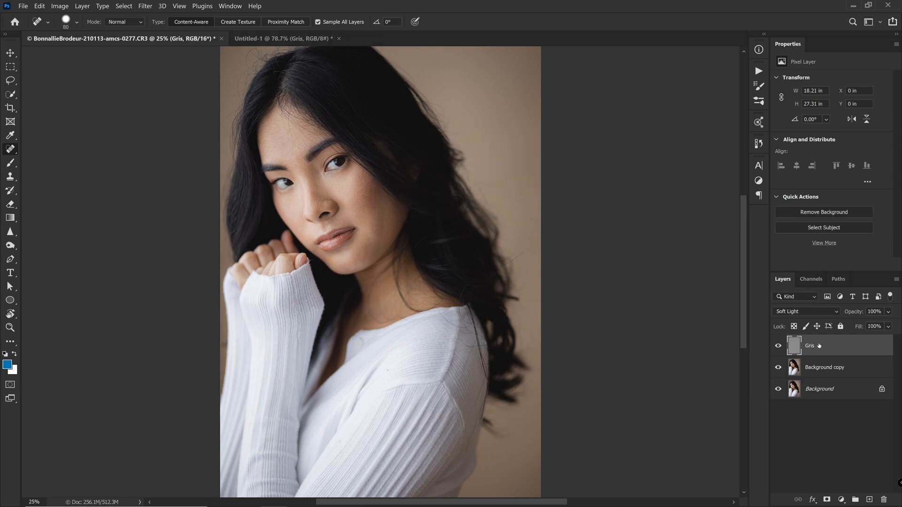
# - Group Gris with Background copy as 'Retouche de peau' and target the Gris layer
pyautogui.keyDown('shift'); pyautogui.click(824, 370); pyautogui.keyUp('shift')
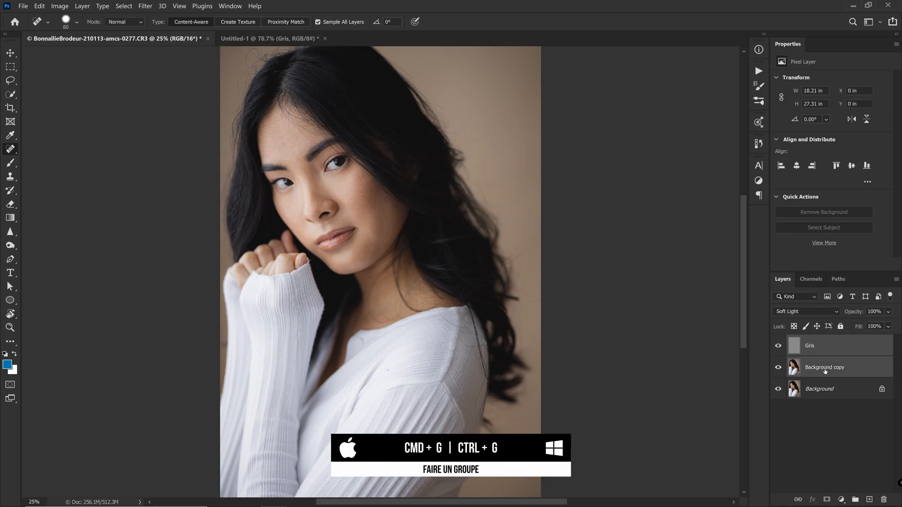
pyautogui.hotkey('ctrl', 'g')
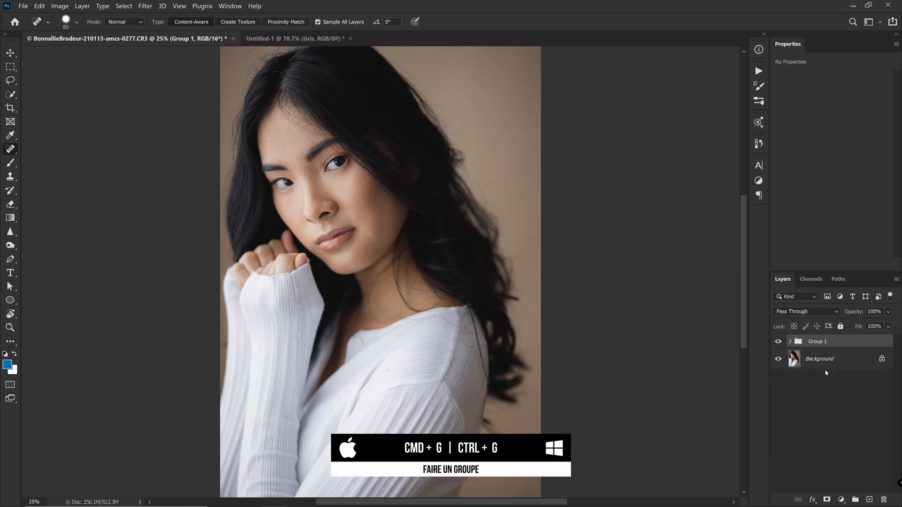
pyautogui.click(791, 342)
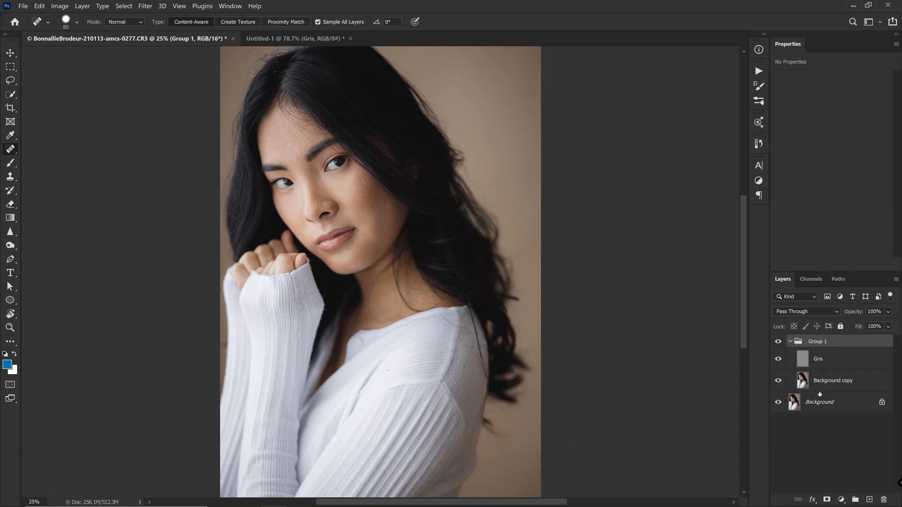
pyautogui.doubleClick(825, 343)
pyautogui.write('Retouche de peau')
pyautogui.press('Return')
pyautogui.hotkey('ctrl', '+')
pyautogui.click(844, 364)
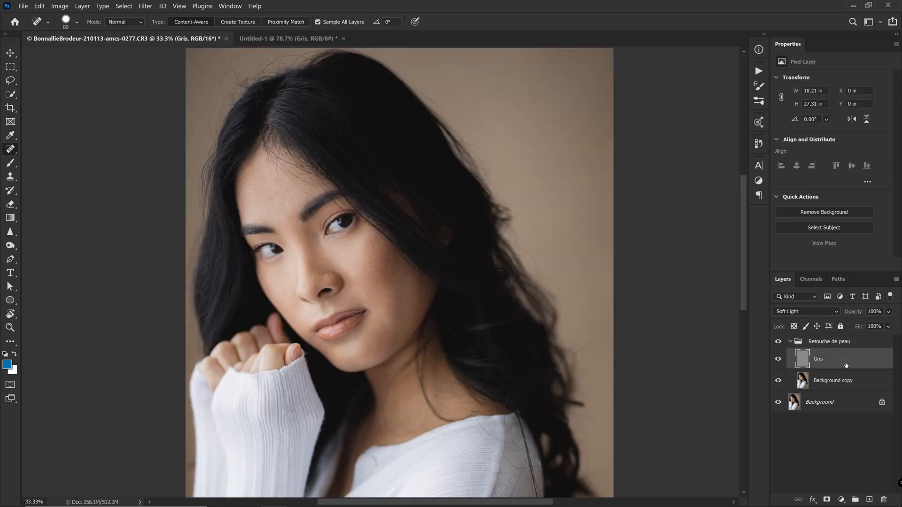
# - Set the Burn tool's exposure to 5%
pyautogui.click(10, 245)
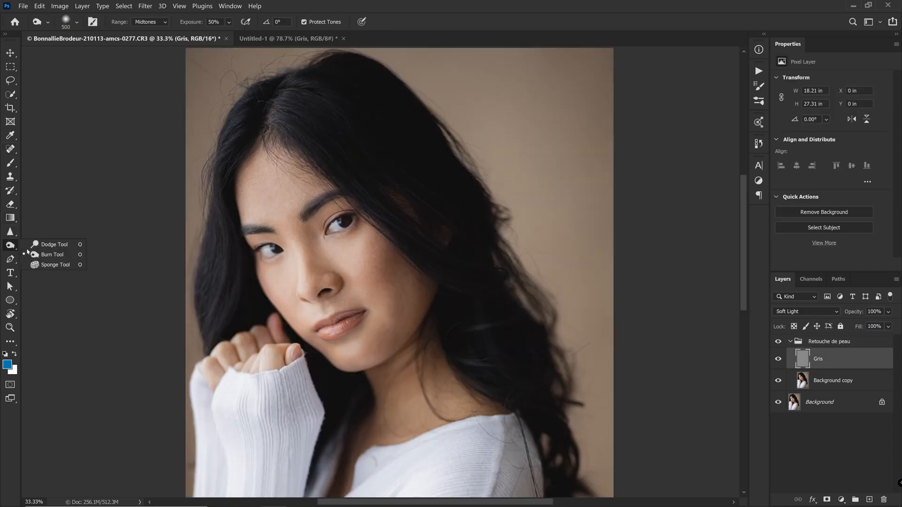
pyautogui.click(55, 256)
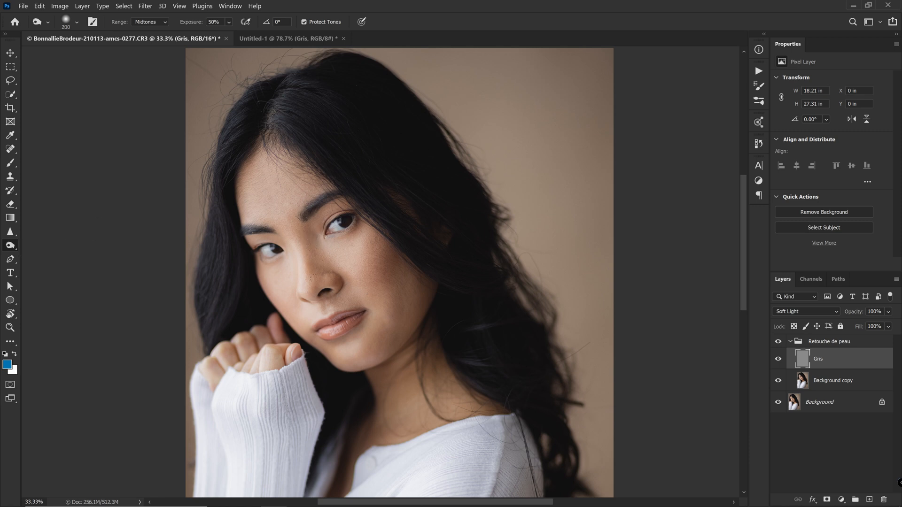
pyautogui.click(199, 25)
pyautogui.write('5')
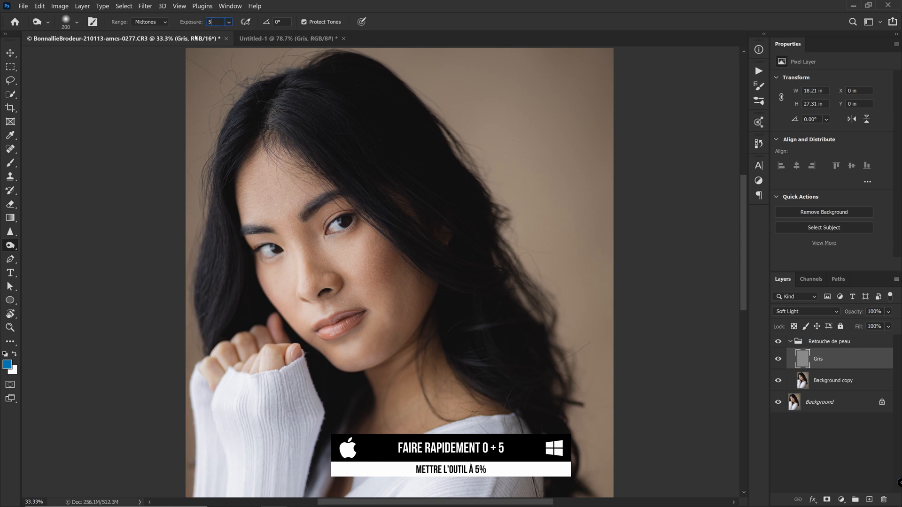
pyautogui.press('Return')
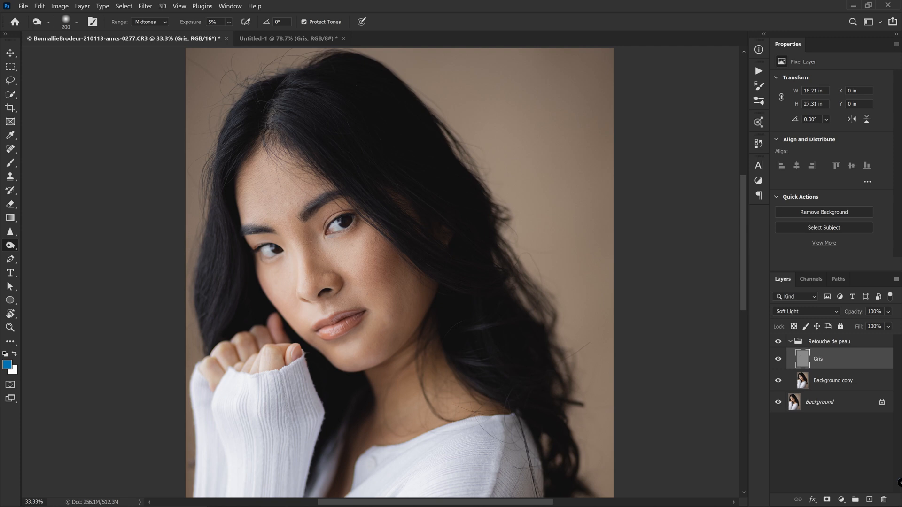
# - Lighten the side of the nose on Gris, shrinking the brush from 250 to 150
pyautogui.moveTo(300, 263)
pyautogui.mouseDown()
pyautogui.moveTo(301, 274)
pyautogui.moveTo(298, 252)
pyautogui.moveTo(295, 267)
pyautogui.mouseUp()
pyautogui.moveTo(302, 300); pyautogui.dragTo(299, 258)
pyautogui.moveTo(292, 262); pyautogui.dragTo(297, 268)
pyautogui.moveTo(302, 300); pyautogui.dragTo(302, 273)
pyautogui.press('[')
pyautogui.press('[')
pyautogui.press('[')
pyautogui.press('alt')
# - Toggle the Gris layer's visibility repeatedly to compare the portrait before and after
pyautogui.click(778, 360)
pyautogui.click(778, 359)
pyautogui.click(779, 360)
pyautogui.click(778, 360)
pyautogui.click(778, 359)
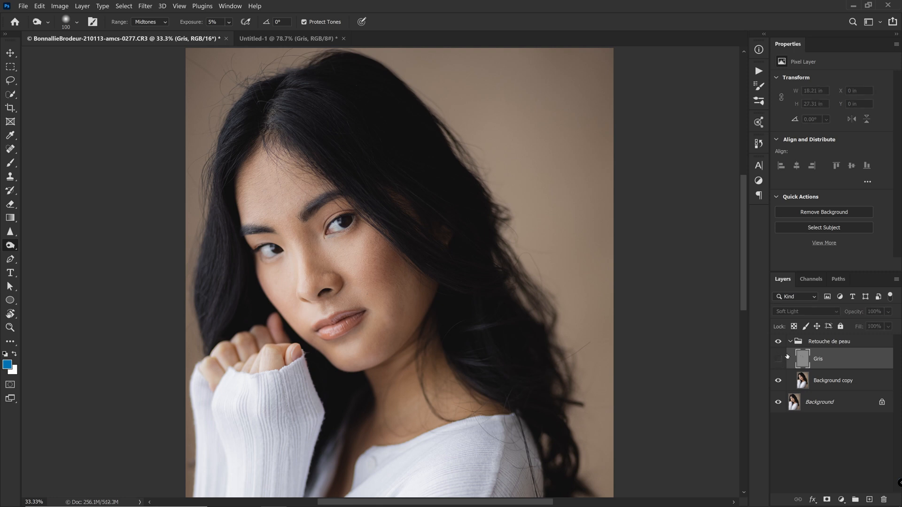
pyautogui.click(778, 361)
pyautogui.click(778, 361)
pyautogui.click(778, 361)
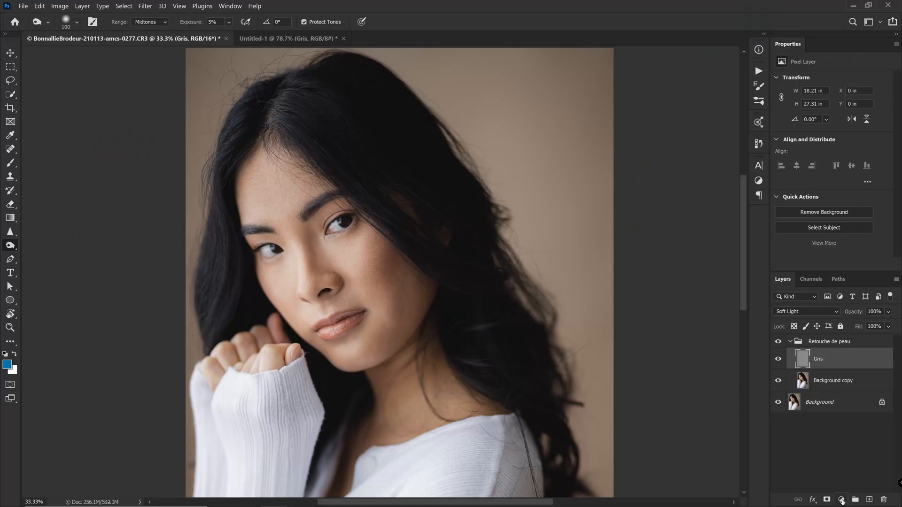
# - Add a Curves adjustment, pulling shadows down and highlights up into an S-curve
pyautogui.click(842, 500)
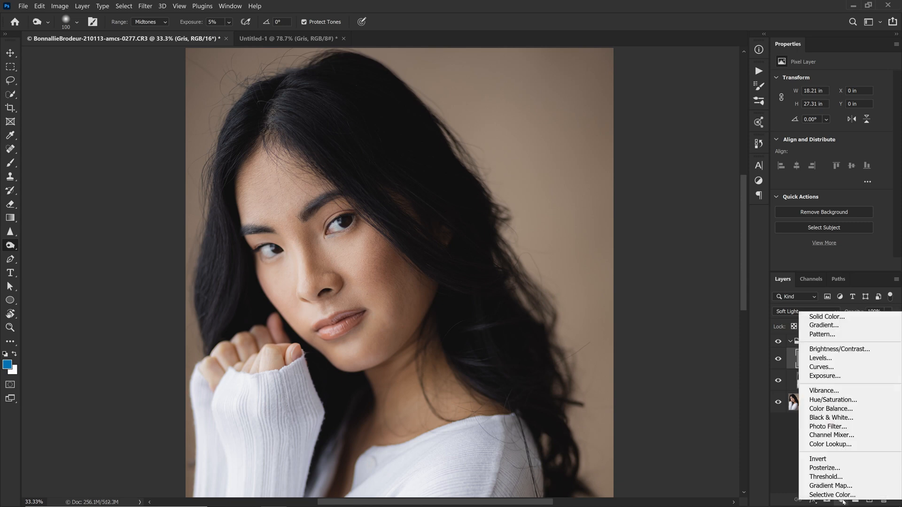
pyautogui.click(850, 368)
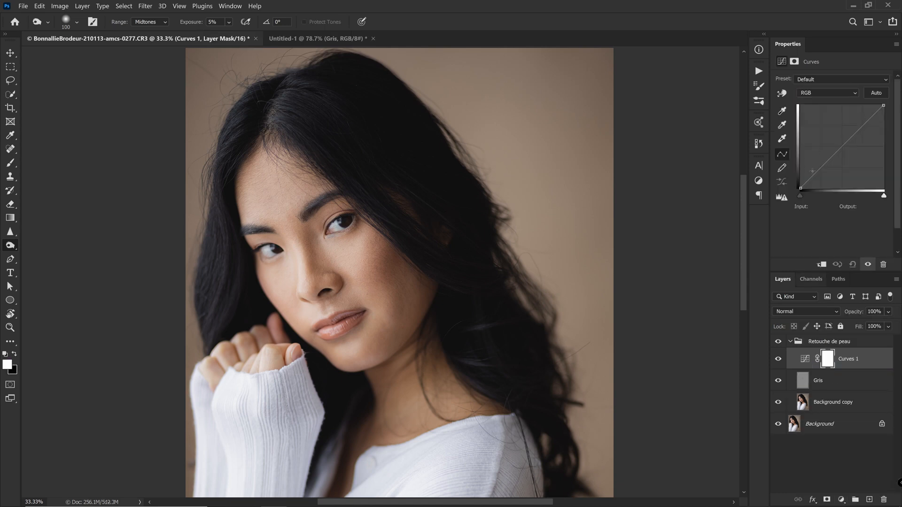
pyautogui.moveTo(818, 170); pyautogui.dragTo(817, 181)
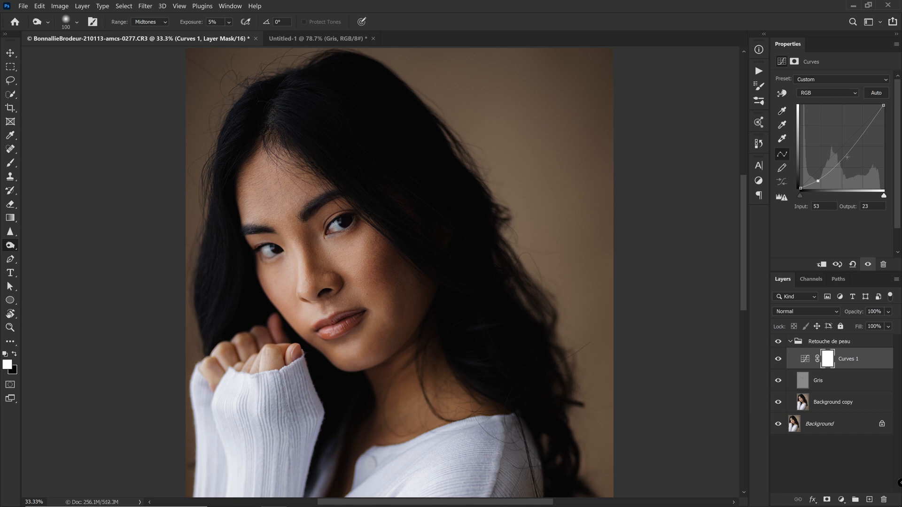
pyautogui.moveTo(862, 133); pyautogui.dragTo(863, 116)
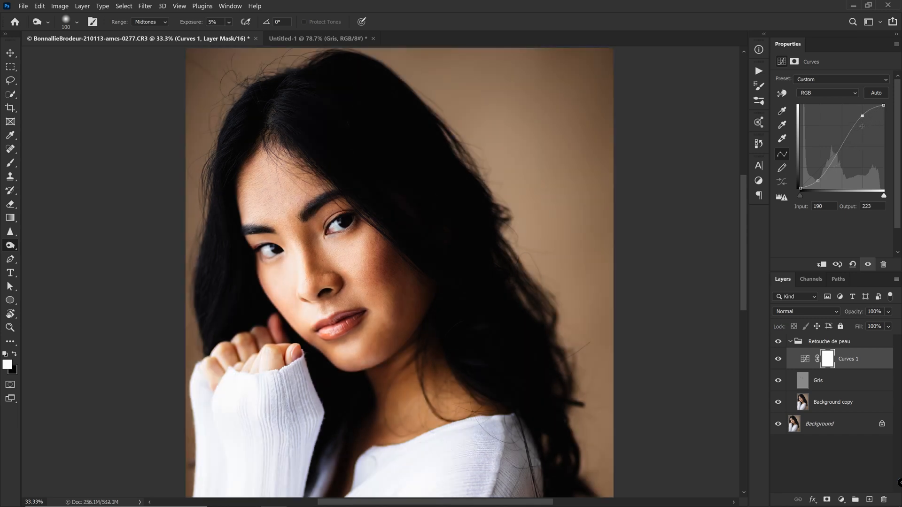
pyautogui.moveTo(819, 180); pyautogui.dragTo(840, 145)
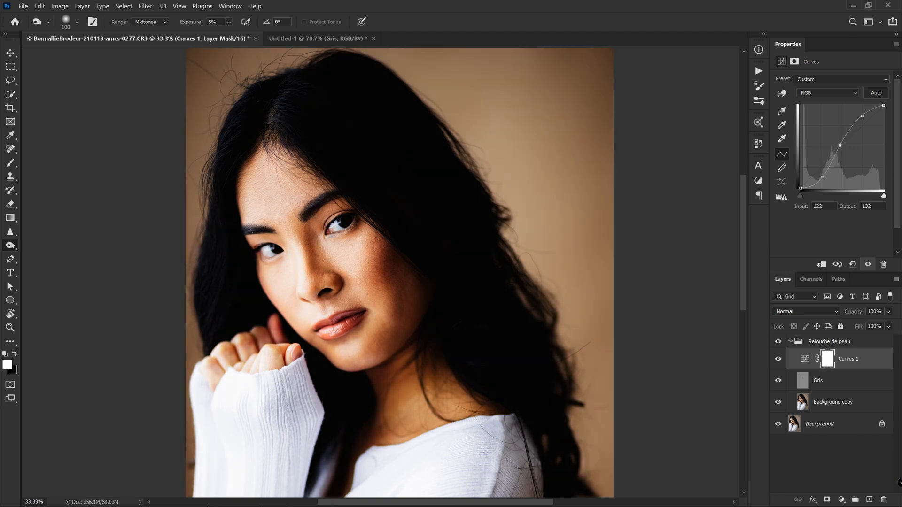
pyautogui.moveTo(824, 179); pyautogui.dragTo(822, 176)
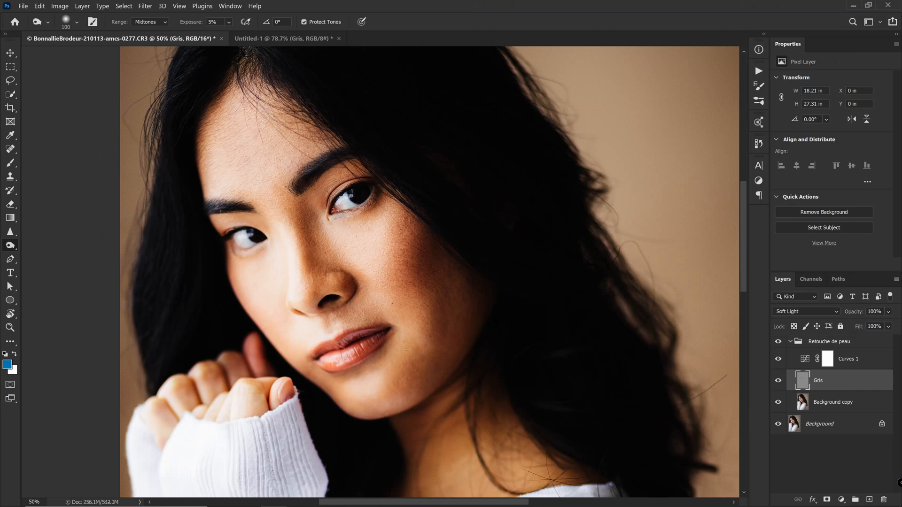
# - Shrink the soft 0%-hardness brush and set the tool exposure to 2%
pyautogui.press('[')
pyautogui.press('[')
pyautogui.press('[')
pyautogui.press('[')
pyautogui.rightClick(424, 374)
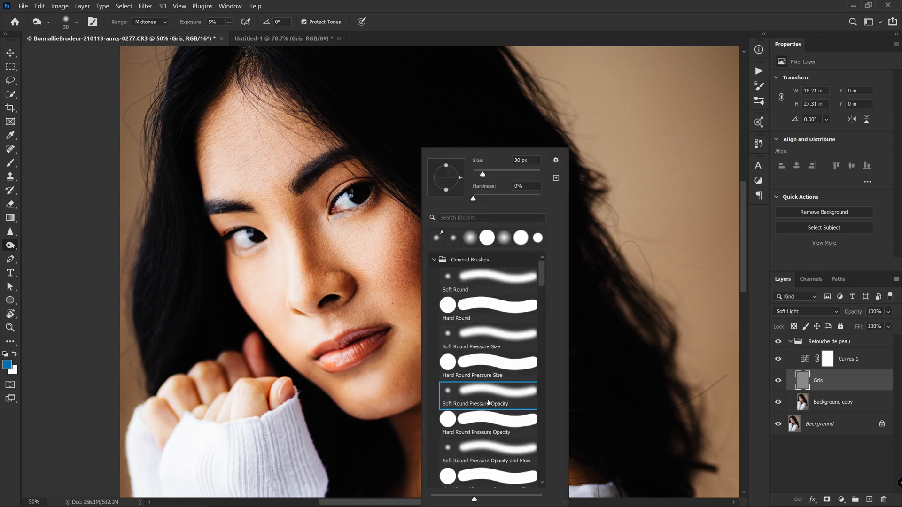
pyautogui.press('Escape')
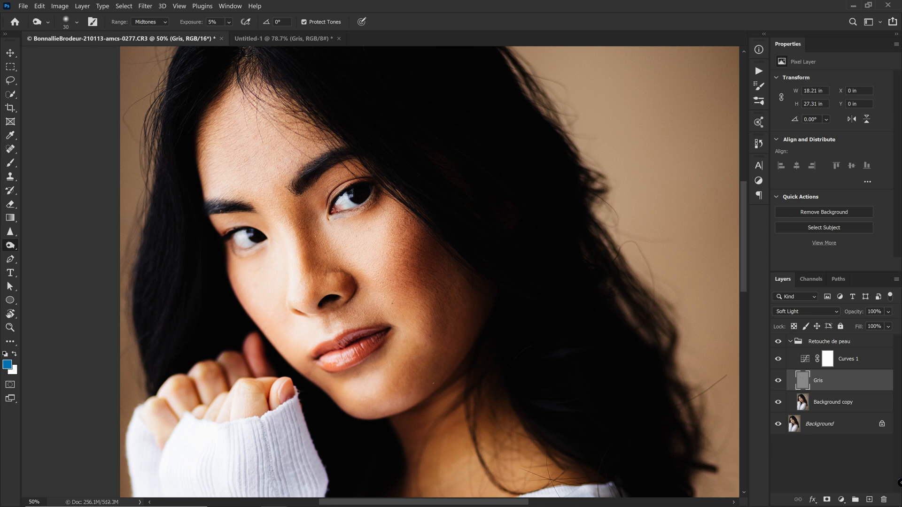
pyautogui.press('2')
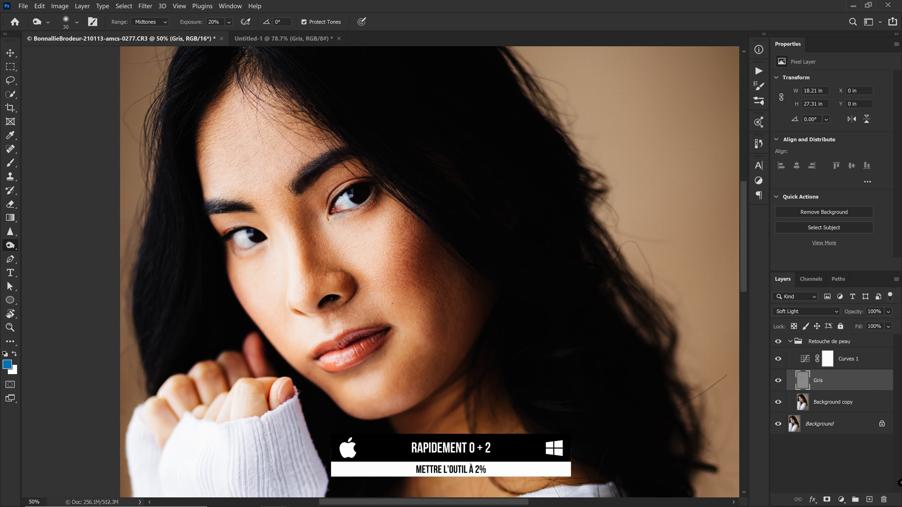
pyautogui.press('0')
pyautogui.press('2')
pyautogui.press('alt')
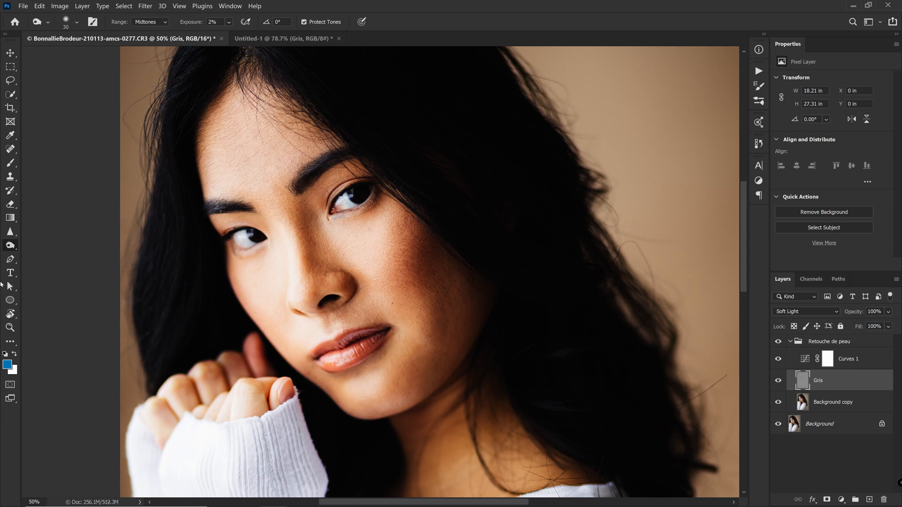
# - Select the Burn tool from the dodge/burn toolbar flyout
pyautogui.click(10, 245)
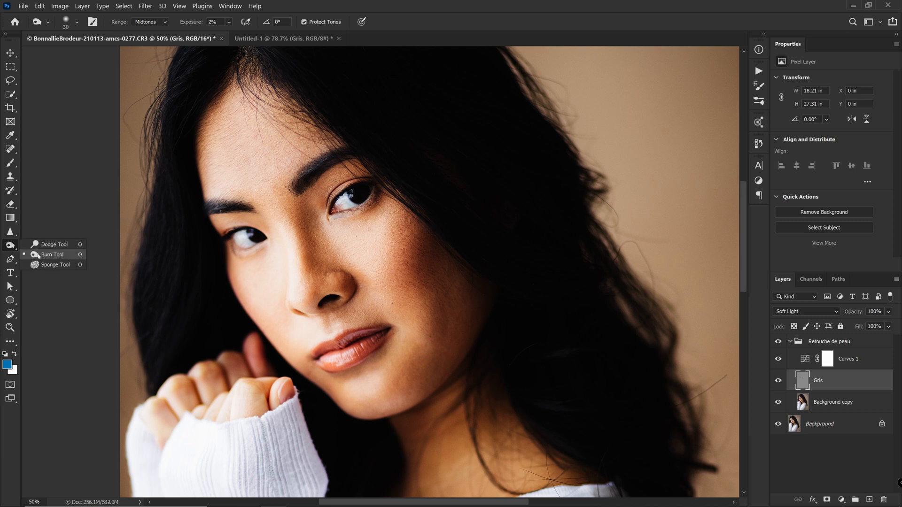
pyautogui.click(42, 255)
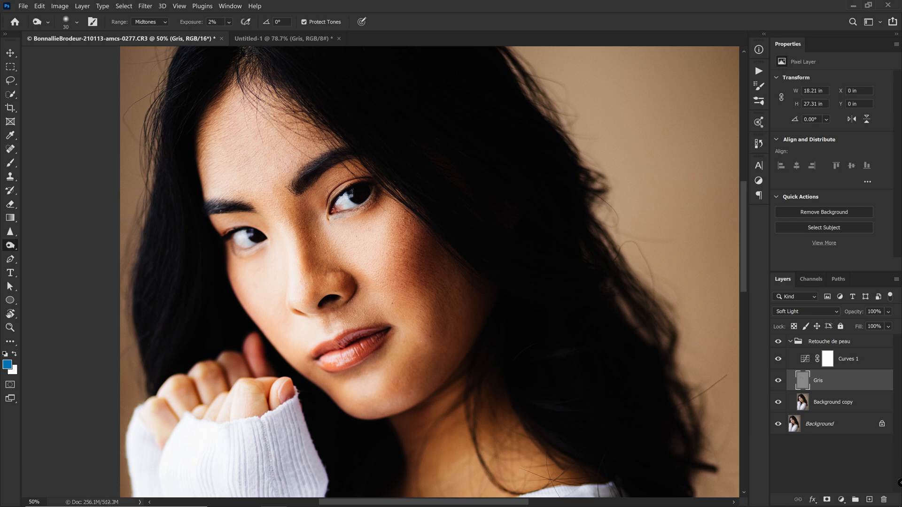
pyautogui.press('alt')
pyautogui.scroll(-2, 418, 296)
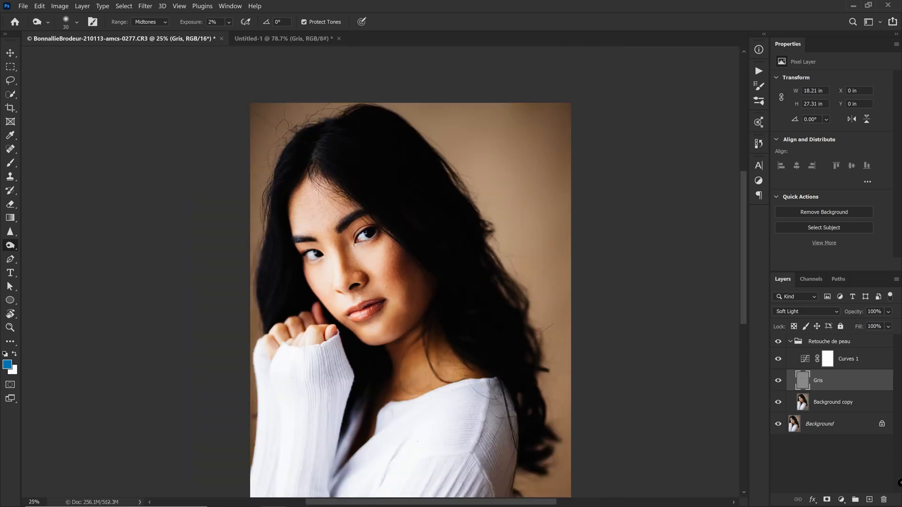
# - Refine the Curves 1 points, easing the shadow point to 77/35 for softer contrast
pyautogui.press(']')
pyautogui.press(']')
pyautogui.press(']')
pyautogui.press(']')
pyautogui.press(']')
pyautogui.press(']')
pyautogui.press(']')
pyautogui.click(822, 359)
pyautogui.click(862, 116)
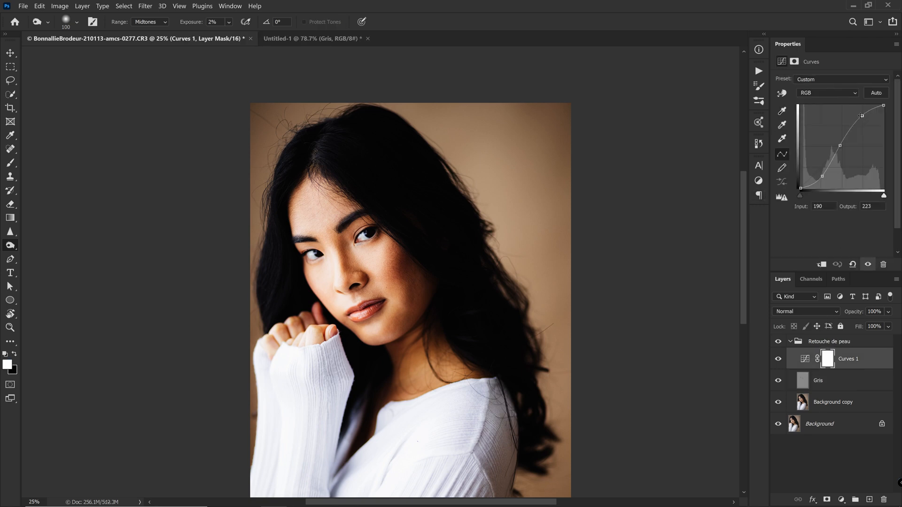
pyautogui.moveTo(861, 115); pyautogui.dragTo(867, 118)
pyautogui.moveTo(840, 146); pyautogui.dragTo(839, 149)
pyautogui.moveTo(826, 178); pyautogui.dragTo(826, 177)
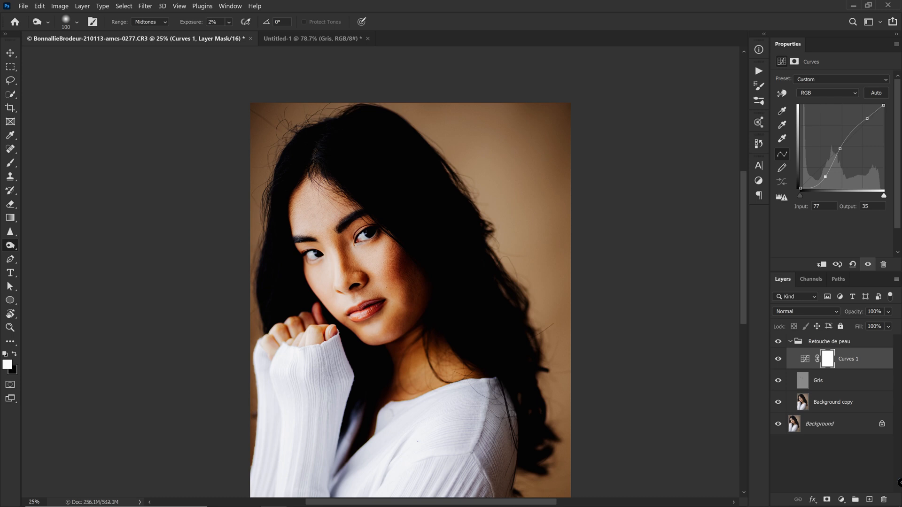
pyautogui.click(833, 384)
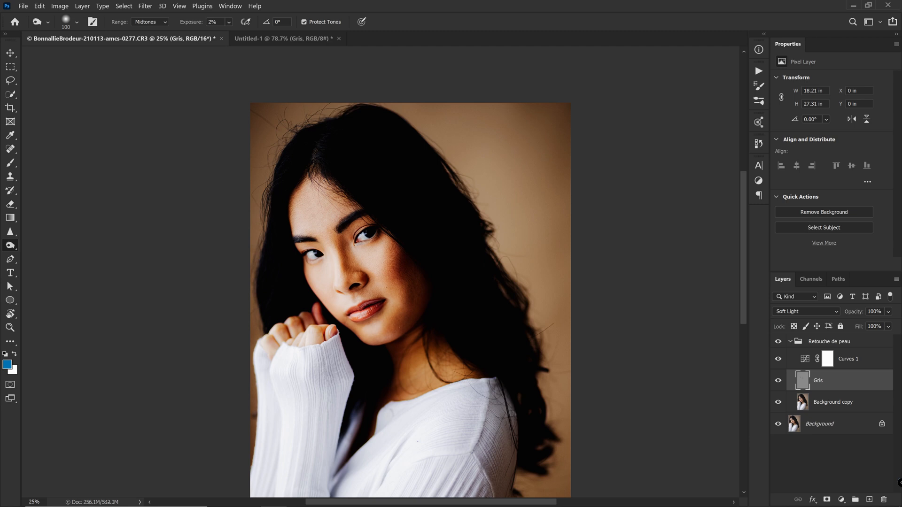
# - Zoom to 50% and size the brush down for fine work on the nose
pyautogui.hotkey('ctrl', '+')
pyautogui.press('[')
pyautogui.press('[')
pyautogui.press('[')
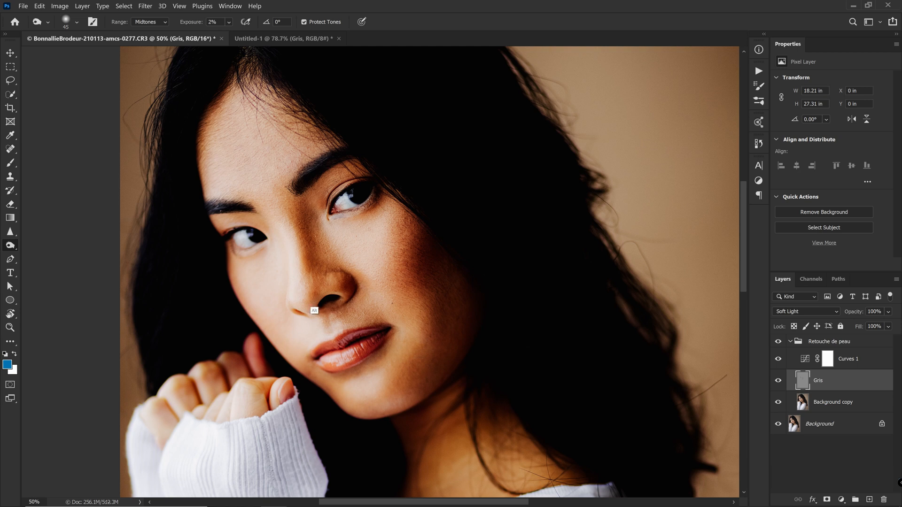
pyautogui.press('[')
pyautogui.press('[')
pyautogui.press('[')
pyautogui.press(']')
pyautogui.press(']')
pyautogui.press(']')
pyautogui.press(']')
pyautogui.press(']')
pyautogui.press(']')
pyautogui.press(']')
pyautogui.press(']')
pyautogui.press(']')
pyautogui.press(']')
pyautogui.press(']')
pyautogui.press('[')
pyautogui.press('[')
pyautogui.press('[')
pyautogui.press('[')
pyautogui.press('[')
pyautogui.press('[')
pyautogui.press('[')
pyautogui.press('[')
# - Dodge and burn along the nose bridge at 2% exposure, holding Alt to burn
pyautogui.press('[')
pyautogui.press('[')
pyautogui.press('[')
pyautogui.press(']')
pyautogui.press(']')
pyautogui.press('alt')
pyautogui.press('[')
pyautogui.moveTo(319, 281); pyautogui.dragTo(311, 284)
pyautogui.press(']')
pyautogui.press(']')
pyautogui.press(']')
pyautogui.press(']')
pyautogui.press(']')
pyautogui.press(']')
pyautogui.press(']')
pyautogui.press(']')
pyautogui.press(']')
pyautogui.press(']')
pyautogui.hotkey('ctrl', '-')
pyautogui.hotkey('ctrl', '-')
pyautogui.press(']')
pyautogui.press(']')
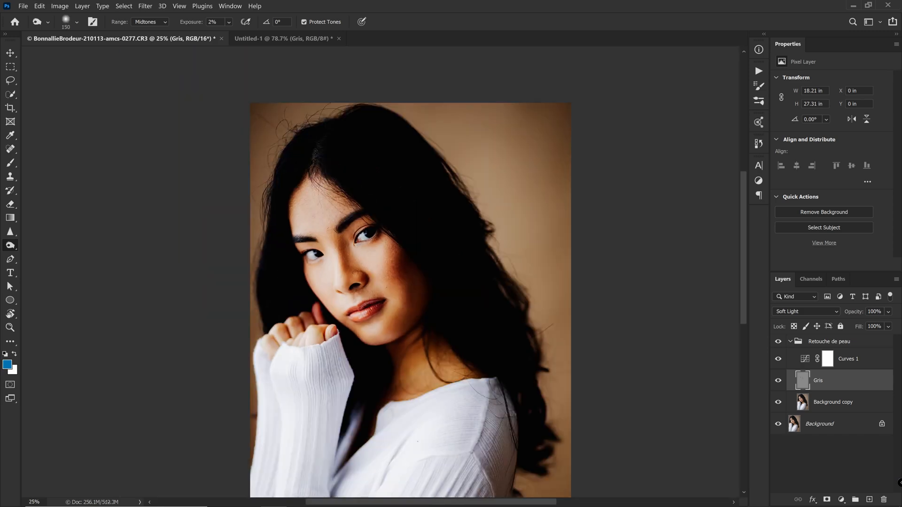
pyautogui.press('[')
pyautogui.press('[')
pyautogui.press('[')
pyautogui.press('[')
pyautogui.press('[')
# - Hide the Curves 1 adjustment layer
pyautogui.click(778, 359)
pyautogui.press(']')
pyautogui.press(']')
pyautogui.press(']')
pyautogui.press(']')
pyautogui.press(']')
pyautogui.press(']')
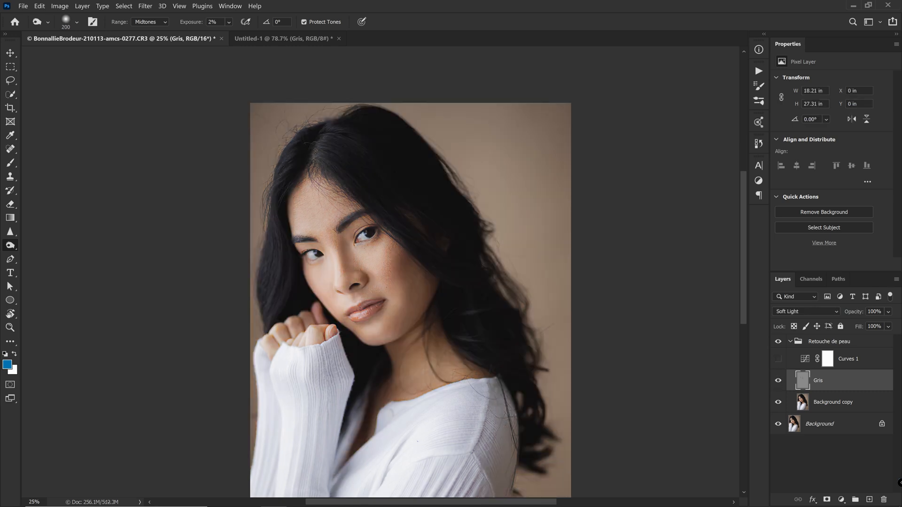
pyautogui.press(']')
pyautogui.press(']')
pyautogui.press('[')
pyautogui.press('[')
pyautogui.press('[')
pyautogui.press('[')
pyautogui.press('[')
pyautogui.press('[')
pyautogui.press(']')
pyautogui.press(']')
pyautogui.press(']')
pyautogui.press(']')
pyautogui.press(']')
pyautogui.press(']')
# - Create a Soft Light layer named 'Contrast' filled with 50% gray
pyautogui.hotkey('ctrl', 'shift', 'n')
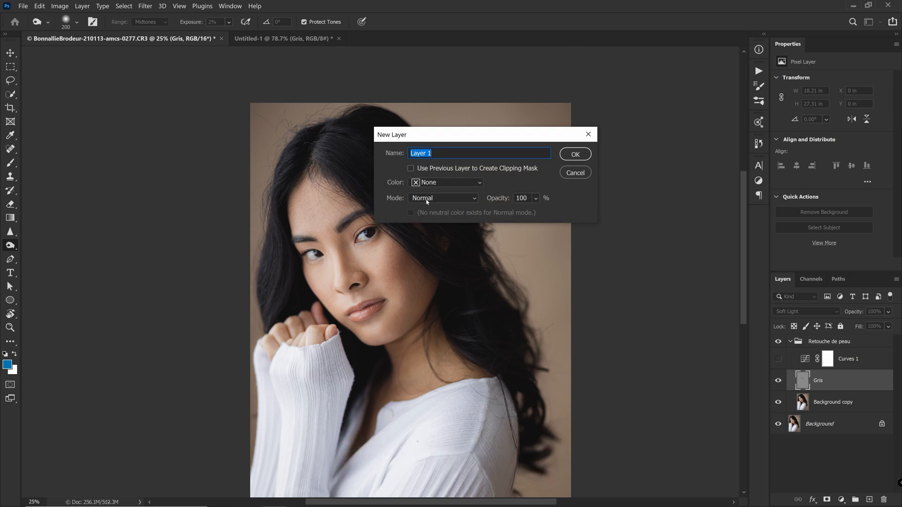
pyautogui.write('Contrast')
pyautogui.click(429, 198)
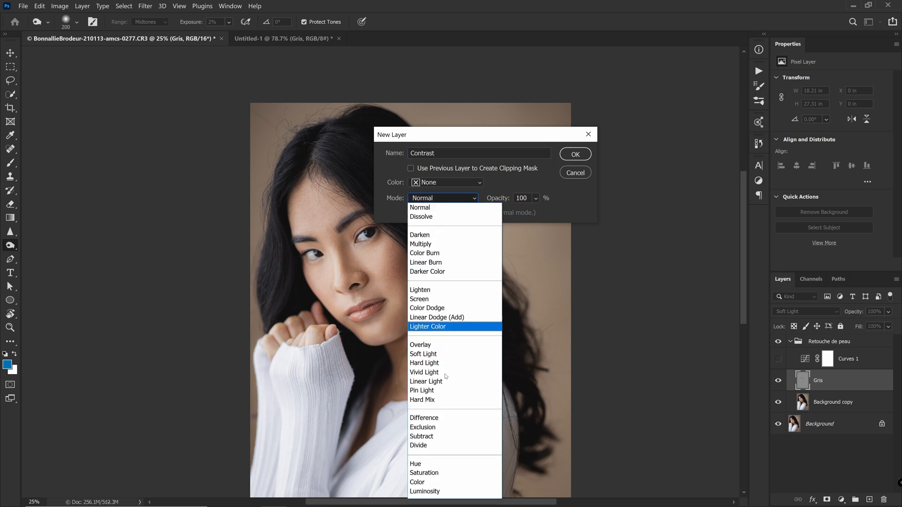
pyautogui.click(446, 359)
pyautogui.click(479, 213)
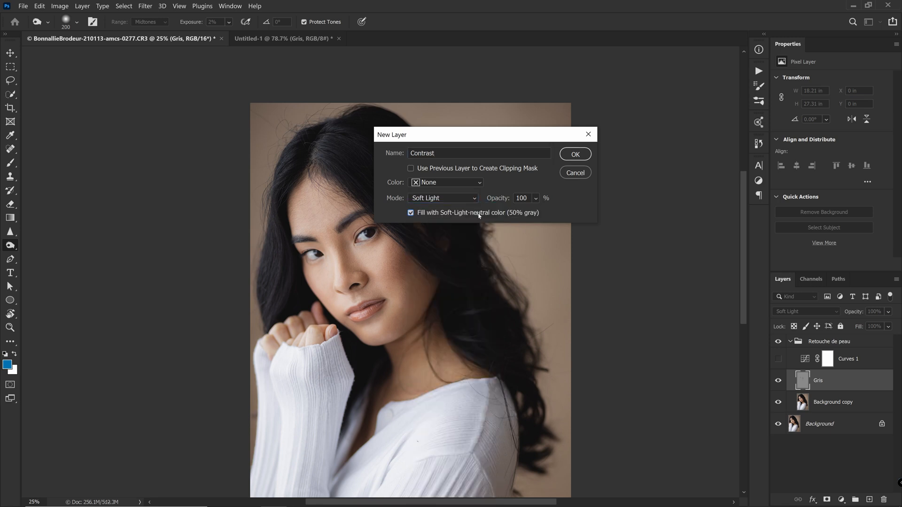
pyautogui.click(569, 154)
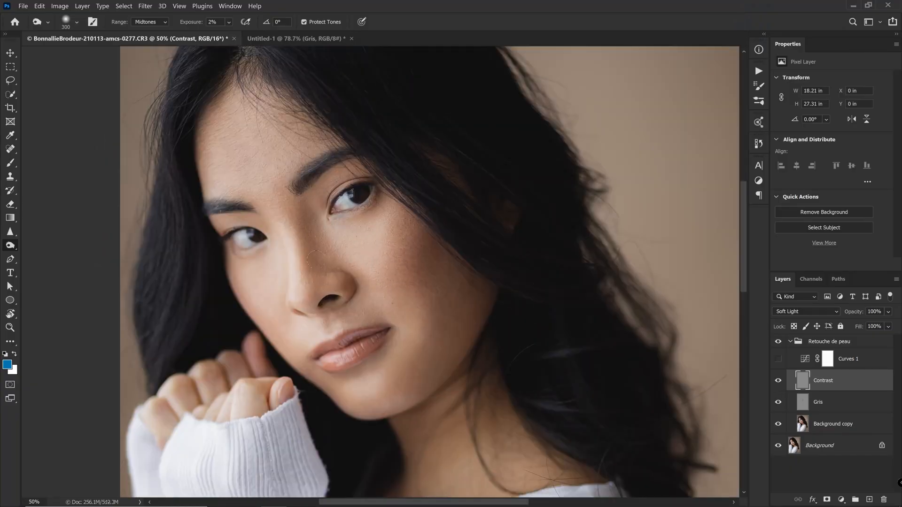
# - Dodge and burn the forehead with large strokes at 5% exposure on Contrast
pyautogui.press(']')
pyautogui.press(']')
pyautogui.press(']')
pyautogui.press('[')
pyautogui.press('[')
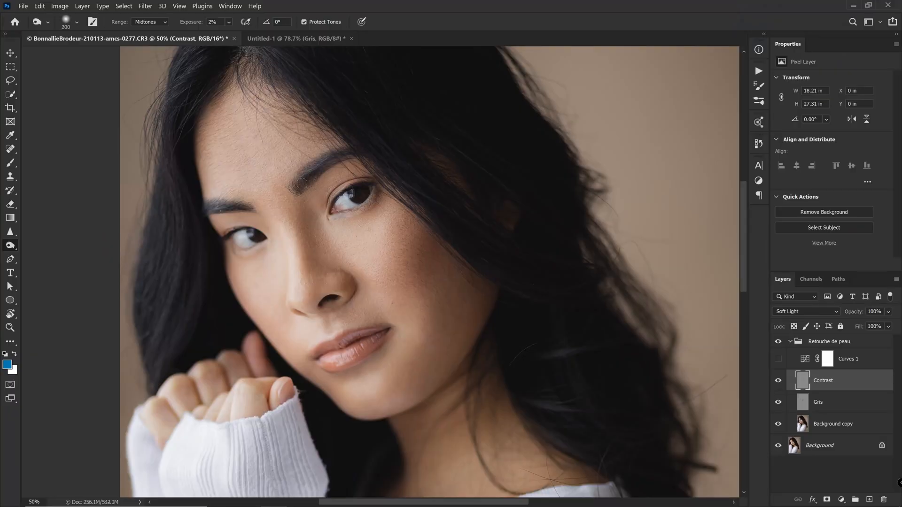
pyautogui.press('[')
pyautogui.press('[')
pyautogui.moveTo(274, 123)
pyautogui.mouseDown()
pyautogui.moveTo(274, 174)
pyautogui.moveTo(257, 130)
pyautogui.moveTo(249, 147)
pyautogui.moveTo(250, 119)
pyautogui.moveTo(237, 105)
pyautogui.moveTo(256, 165)
pyautogui.moveTo(237, 164)
pyautogui.mouseUp()
# - Shape under the eye and the cheeks, burning with Alt, then toggle Contrast to compare
pyautogui.press('[')
pyautogui.press('[')
pyautogui.press('[')
pyautogui.press(']')
pyautogui.press(']')
pyautogui.press(']')
pyautogui.press(']')
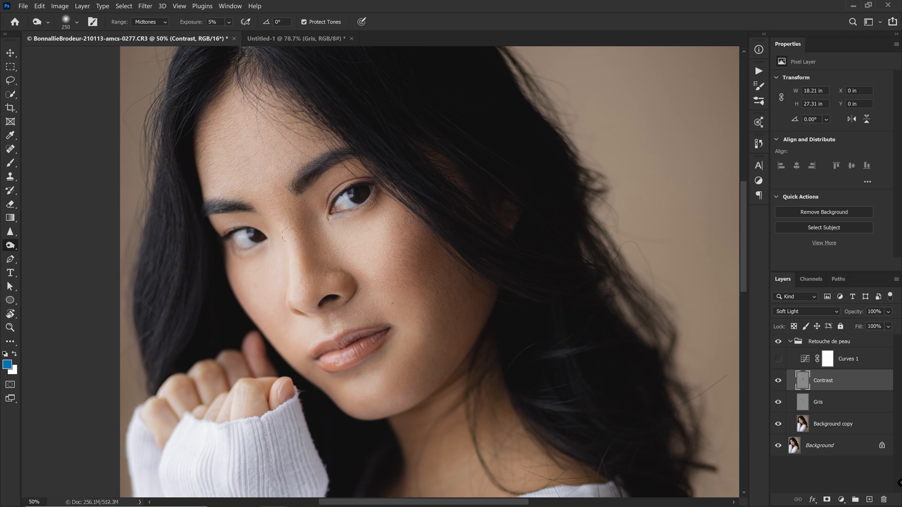
pyautogui.press('alt')
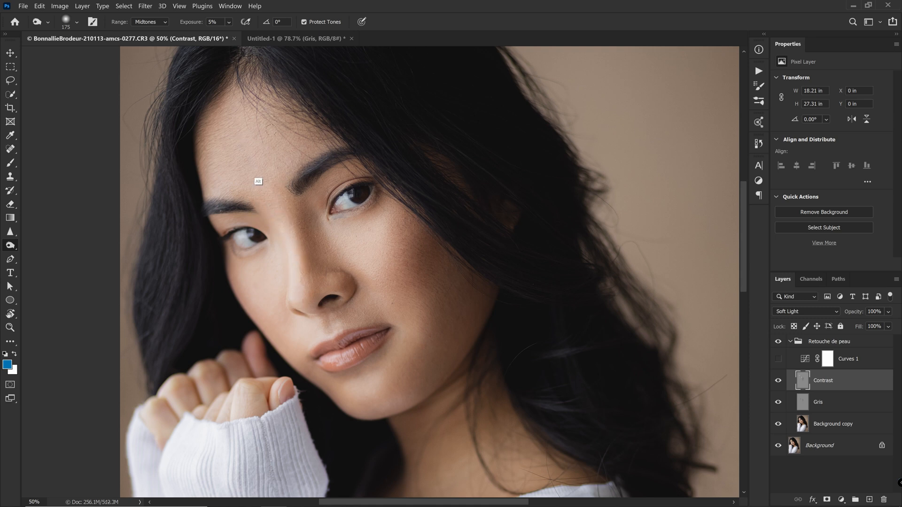
pyautogui.press(']')
pyautogui.press(']')
pyautogui.press(']')
pyautogui.press(']')
pyautogui.press(']')
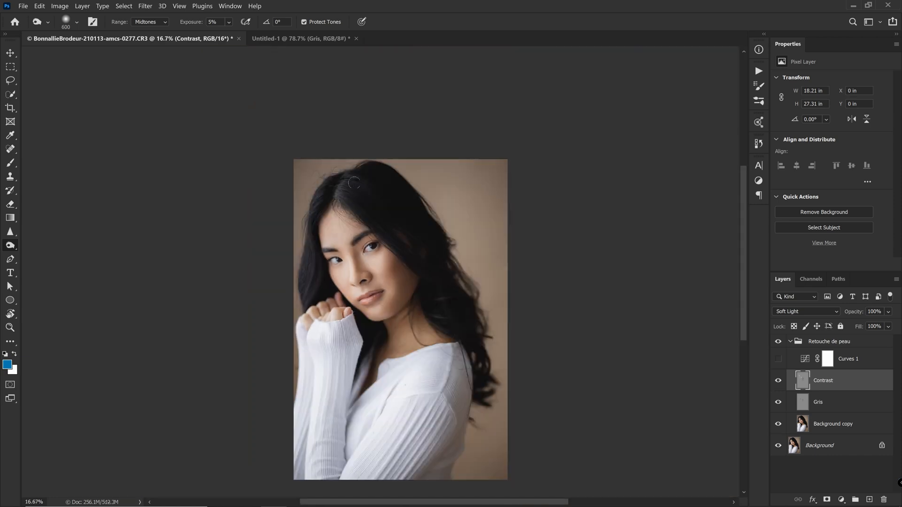
pyautogui.press('[')
pyautogui.press('[')
pyautogui.press('[')
pyautogui.press(']')
pyautogui.press(']')
pyautogui.press(']')
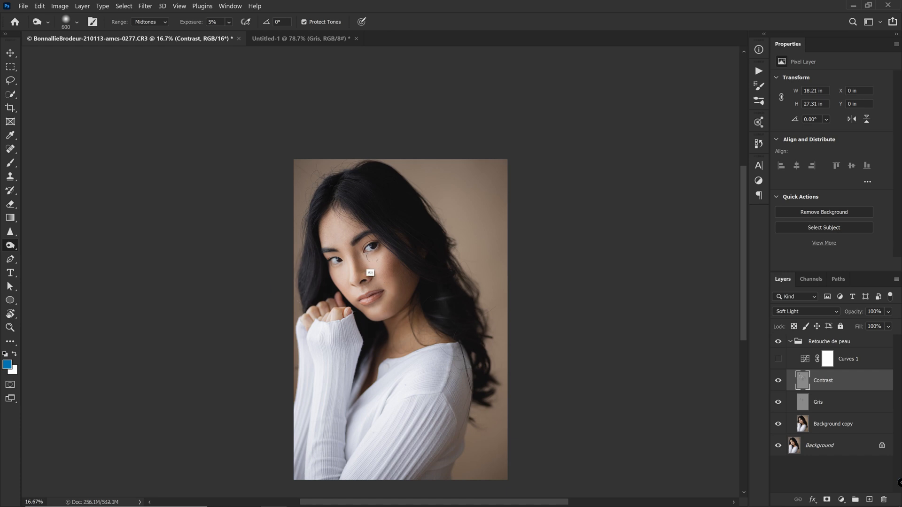
pyautogui.press('[')
pyautogui.press('[')
pyautogui.press('[')
pyautogui.press('[')
pyautogui.hotkey('ctrl', '+')
pyautogui.click(779, 382)
pyautogui.click(778, 382)
pyautogui.click(778, 382)
pyautogui.click(778, 383)
pyautogui.click(779, 382)
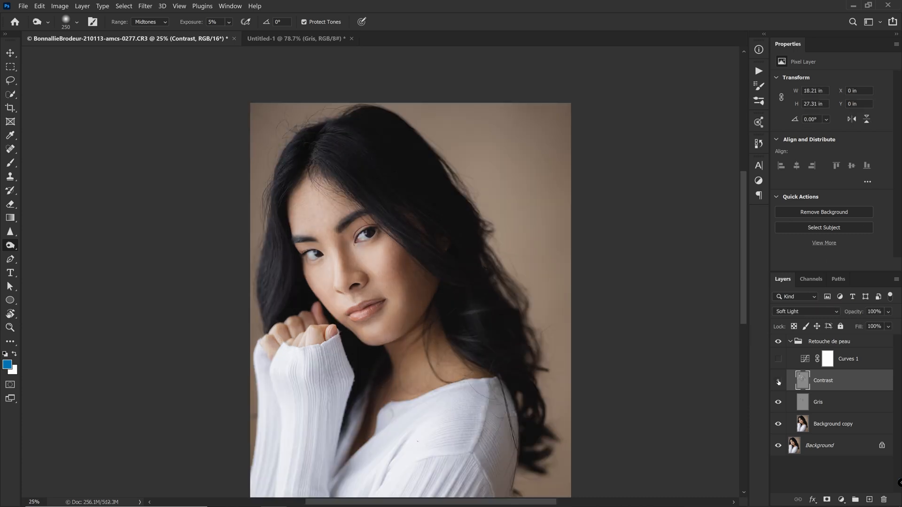
pyautogui.click(778, 381)
pyautogui.click(779, 382)
pyautogui.click(778, 382)
pyautogui.click(779, 382)
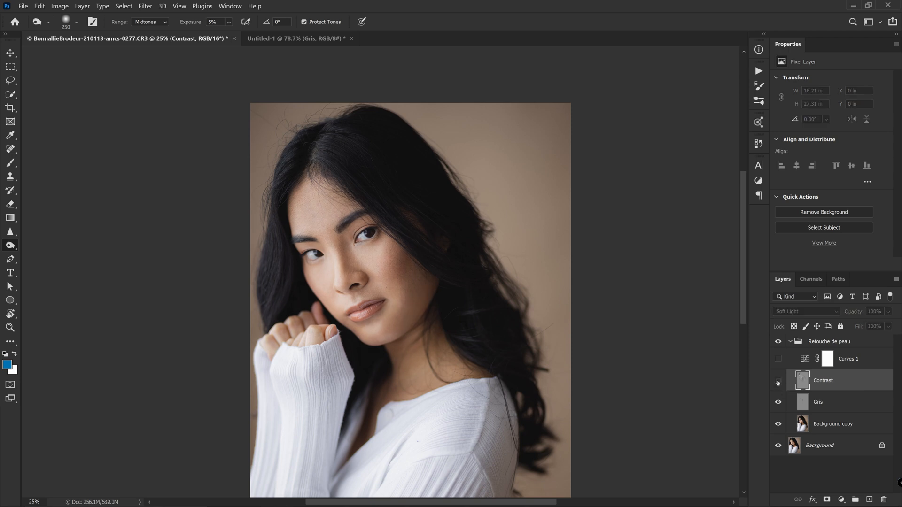
pyautogui.click(779, 382)
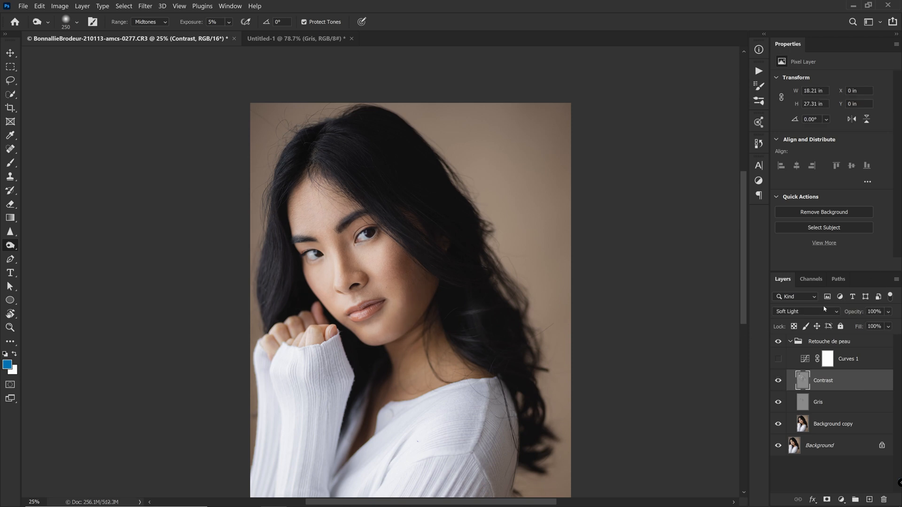
pyautogui.click(816, 312)
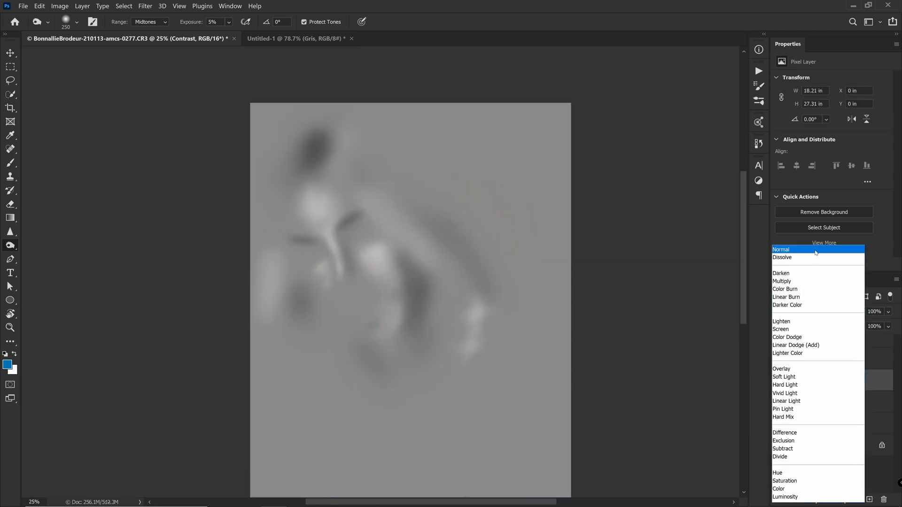
pyautogui.click(816, 252)
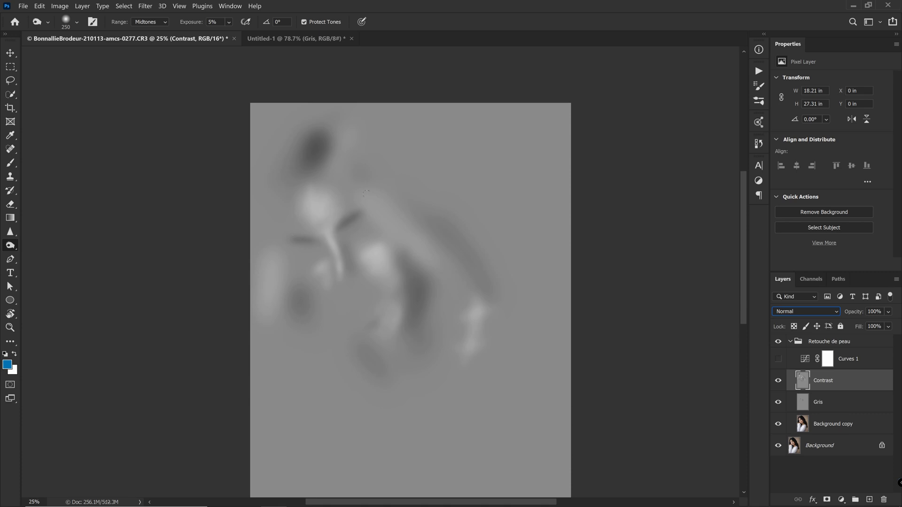
pyautogui.click(806, 311)
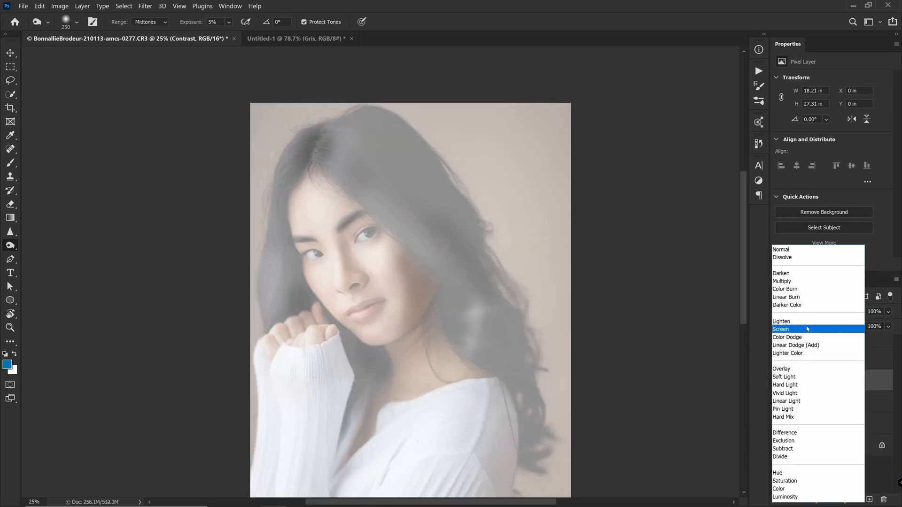
pyautogui.click(781, 377)
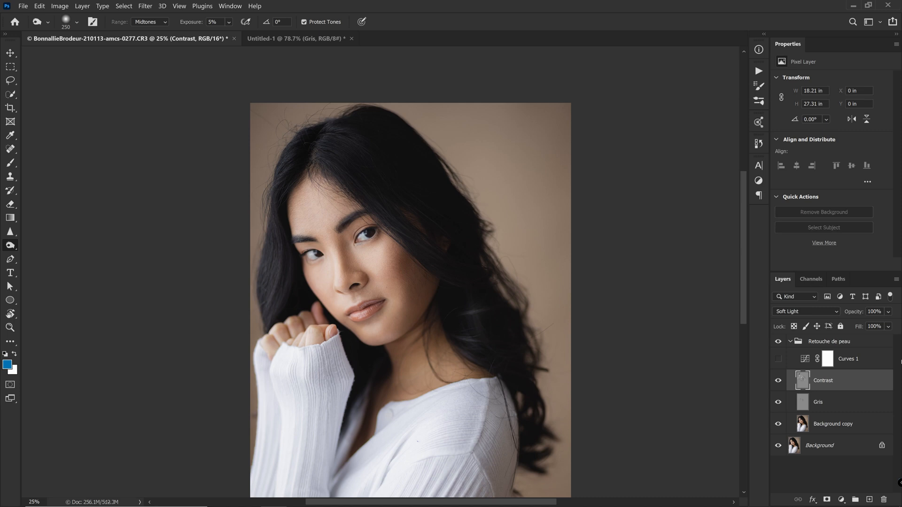
# - Create a Soft Light layer named 'Yeux' filled with 50% gray
pyautogui.hotkey('ctrl', 'shift', 'n')
pyautogui.write('Yeux')
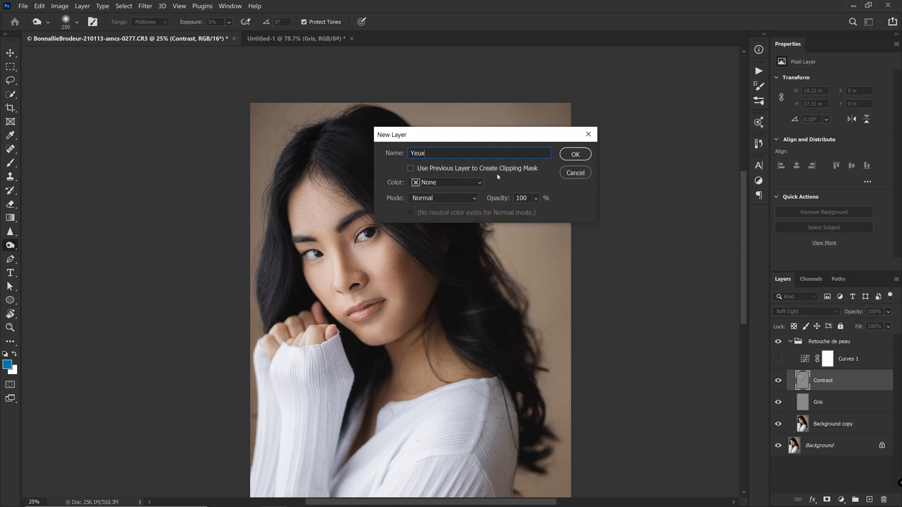
pyautogui.click(443, 198)
pyautogui.click(437, 355)
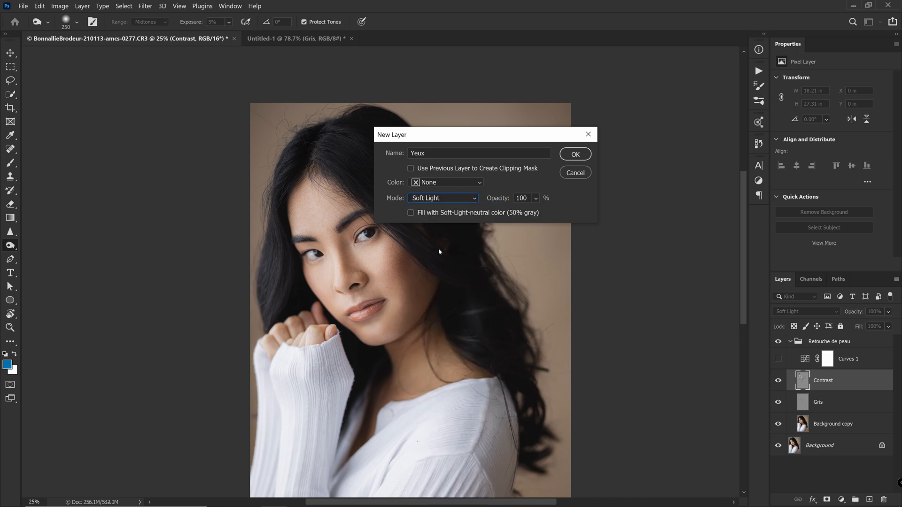
pyautogui.click(411, 213)
pyautogui.click(575, 154)
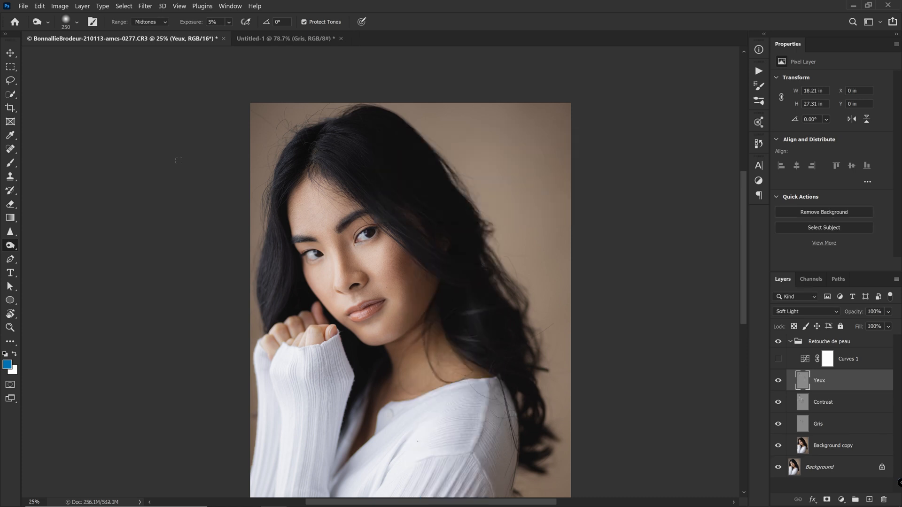
# - Brighten the lower iris with a small brush at 20% dodge exposure
pyautogui.hotkey('ctrl', '+')
pyautogui.hotkey('ctrl', '+')
pyautogui.hotkey('ctrl', '+')
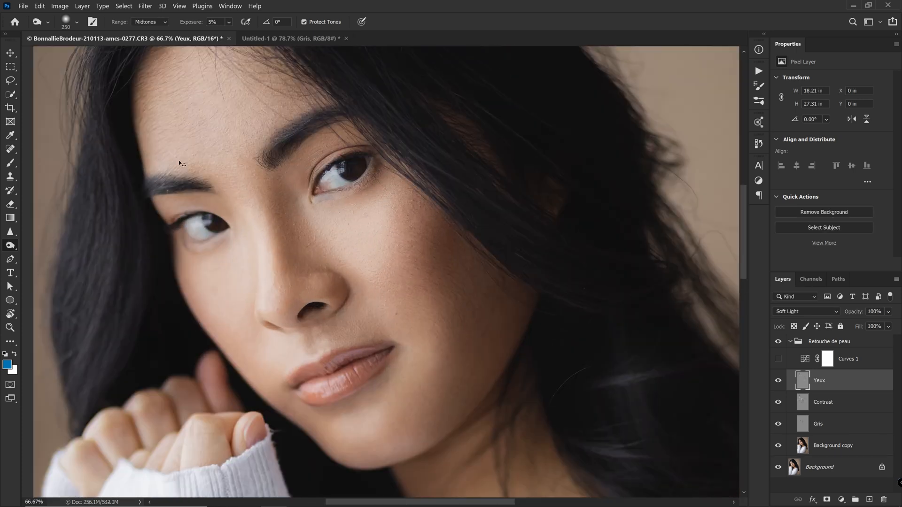
pyautogui.press('[')
pyautogui.press('[')
pyautogui.press('[')
pyautogui.press('[')
pyautogui.press('[')
pyautogui.press('[')
pyautogui.press('2')
pyautogui.press('0')
pyautogui.moveTo(343, 187)
pyautogui.mouseDown()
pyautogui.moveTo(361, 158)
pyautogui.moveTo(345, 188)
pyautogui.moveTo(358, 167)
pyautogui.moveTo(349, 189)
pyautogui.moveTo(354, 192)
pyautogui.mouseUp()
pyautogui.press('[')
pyautogui.press('[')
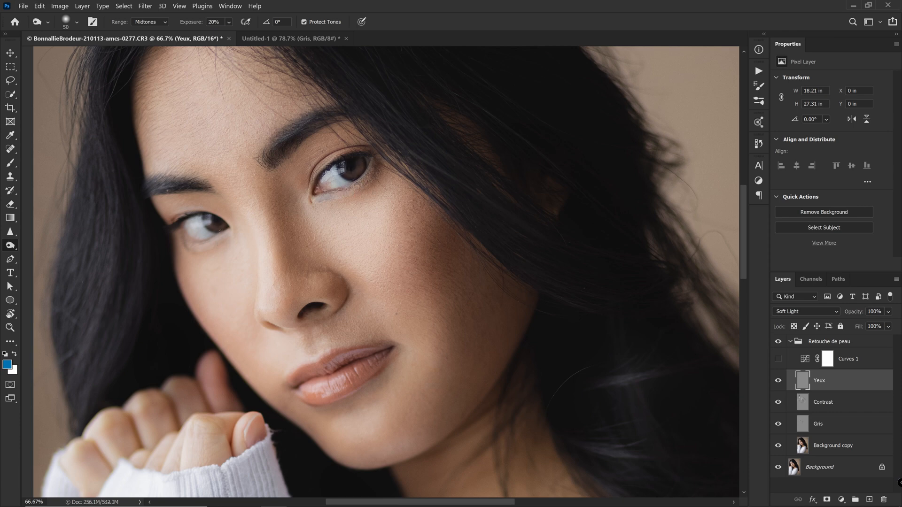
# - Compare the portrait with and without Yeux, then lower its opacity to 67%
pyautogui.hotkey('ctrl', '0')
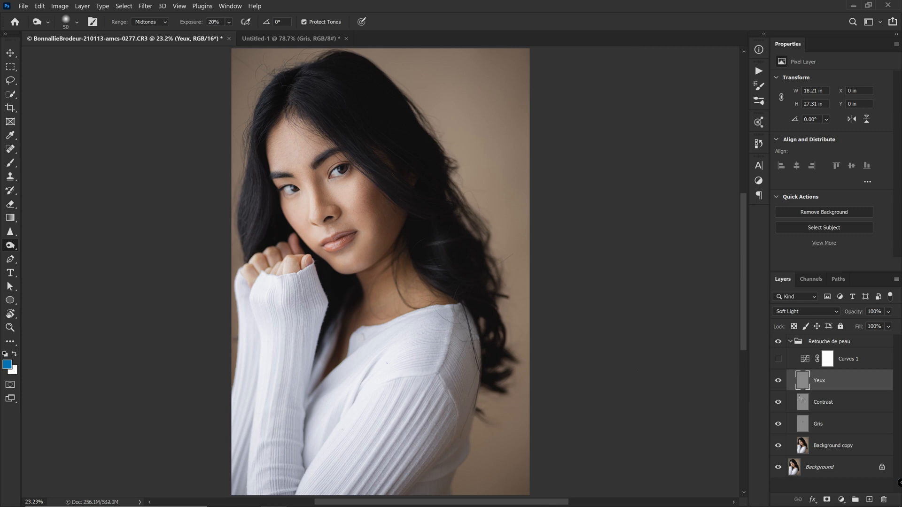
pyautogui.click(779, 379)
pyautogui.click(779, 380)
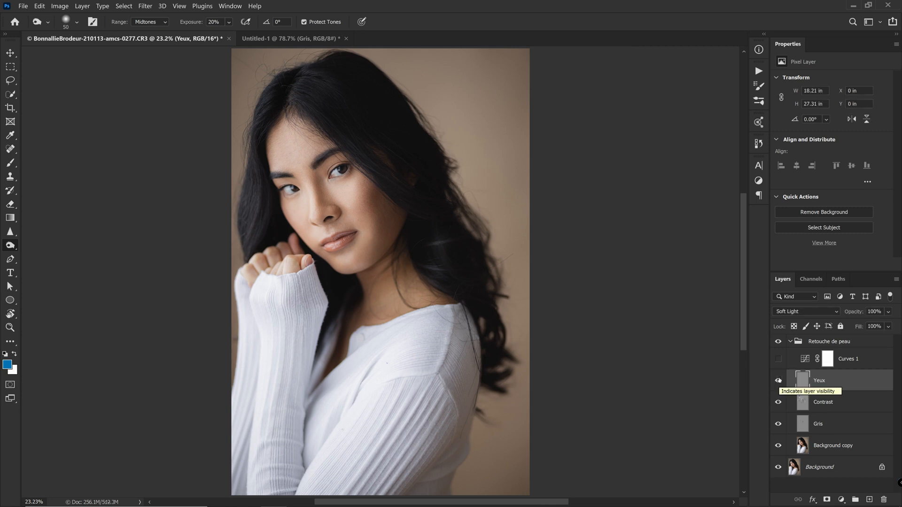
pyautogui.click(887, 327)
pyautogui.moveTo(885, 326)
pyautogui.mouseDown()
pyautogui.moveTo(870, 323)
pyautogui.moveTo(881, 324)
pyautogui.mouseUp()
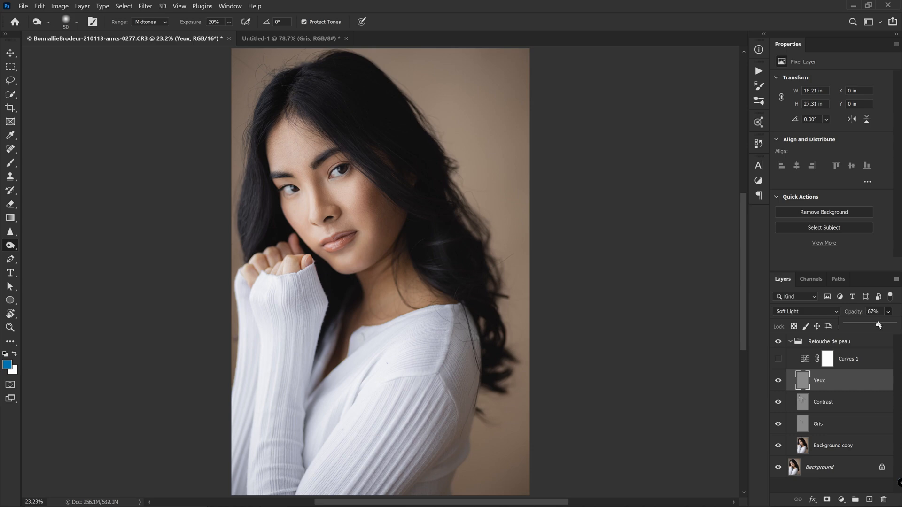